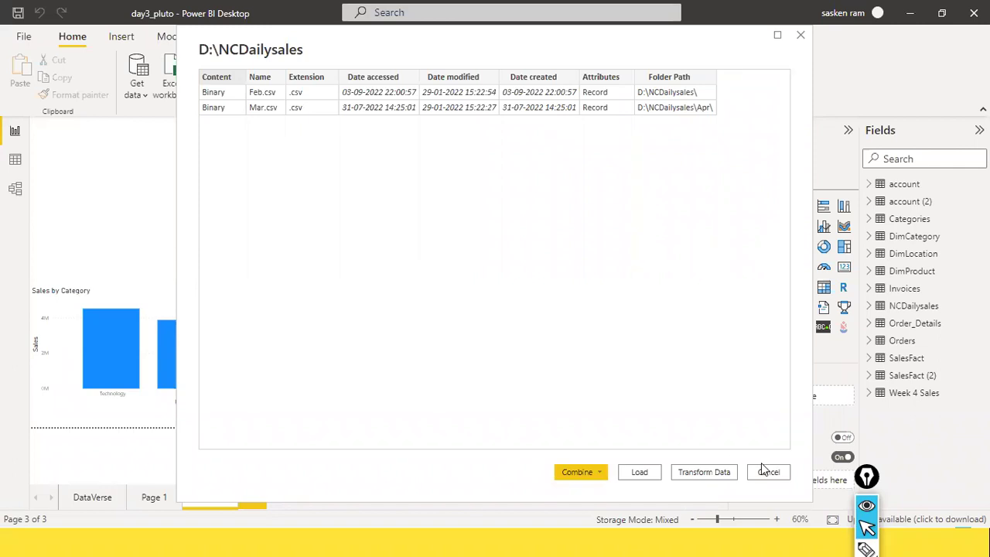
Step: Cancel the open folder preview and start a new data connection with the Folder file source
{"action": "left_click", "coordinate": [767, 472]}
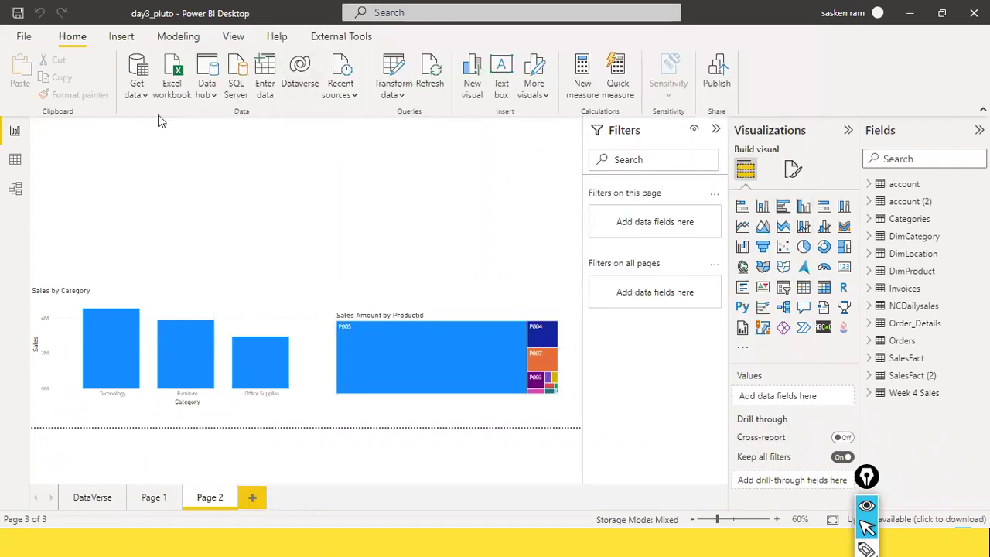
{"action": "left_click", "coordinate": [134, 91]}
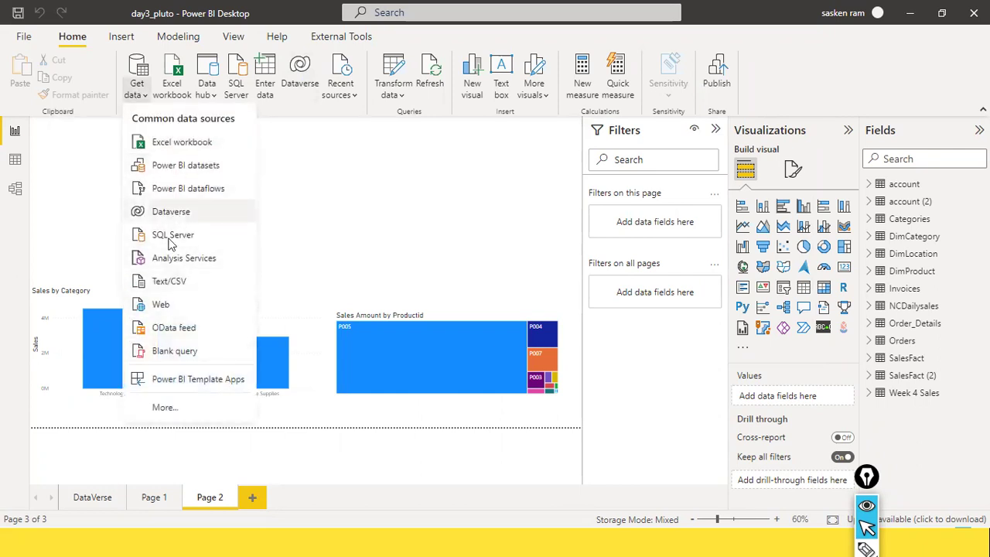
{"action": "left_click", "coordinate": [171, 410]}
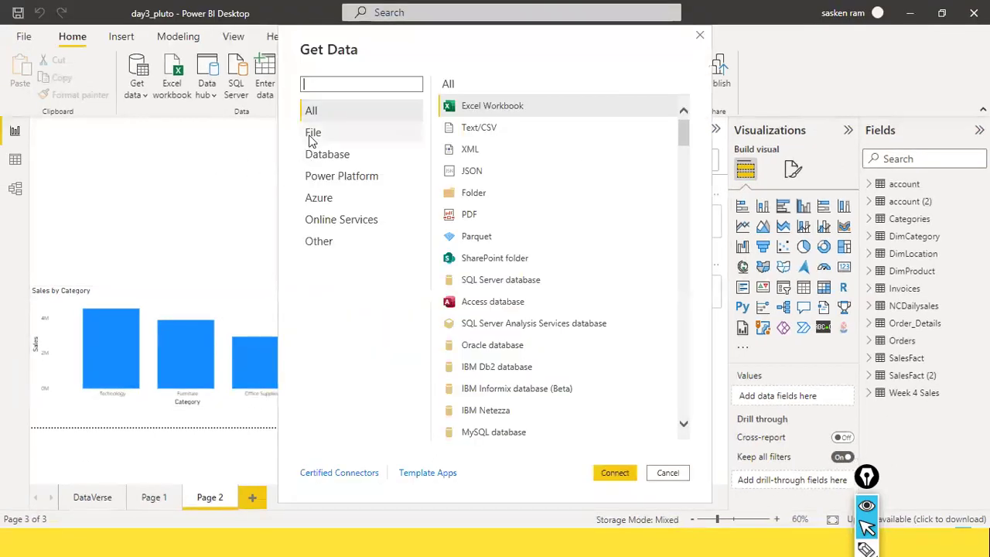
{"action": "left_click", "coordinate": [311, 137]}
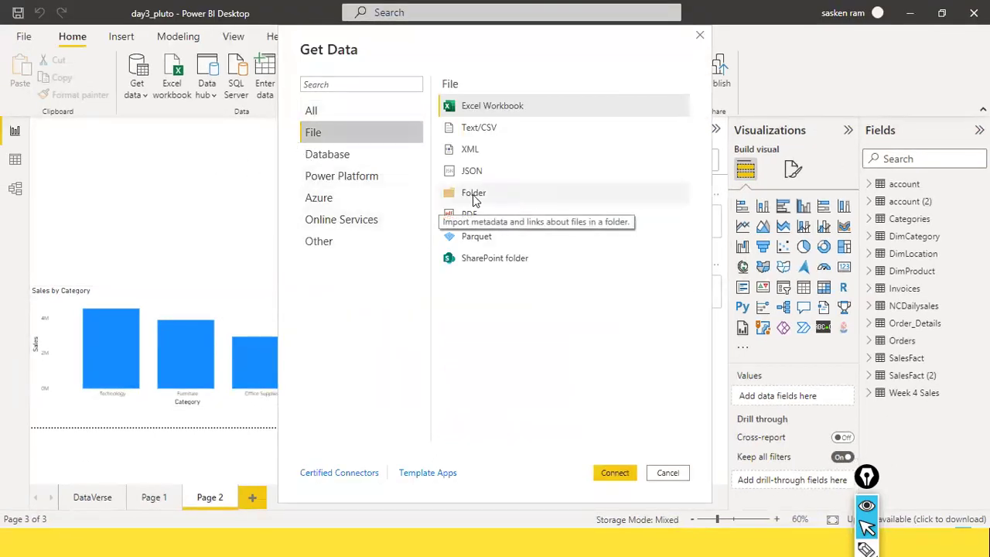
{"action": "left_click", "coordinate": [478, 197]}
{"action": "left_click", "coordinate": [618, 475]}
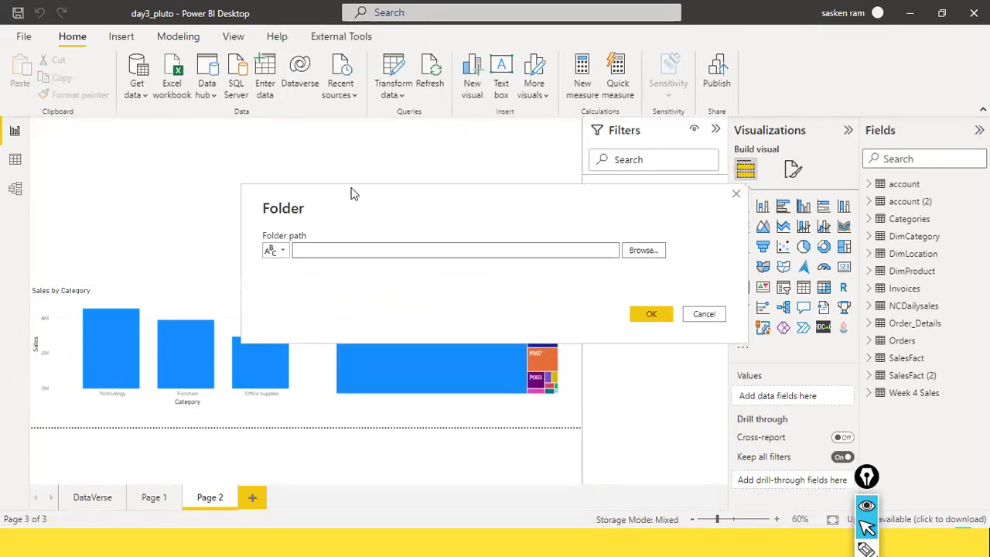
Step: Set the folder path to D:\NCDailysales and open the preview of its files
{"action": "left_click", "coordinate": [333, 245]}
{"action": "type", "text": "D:\\NCDailysales"}
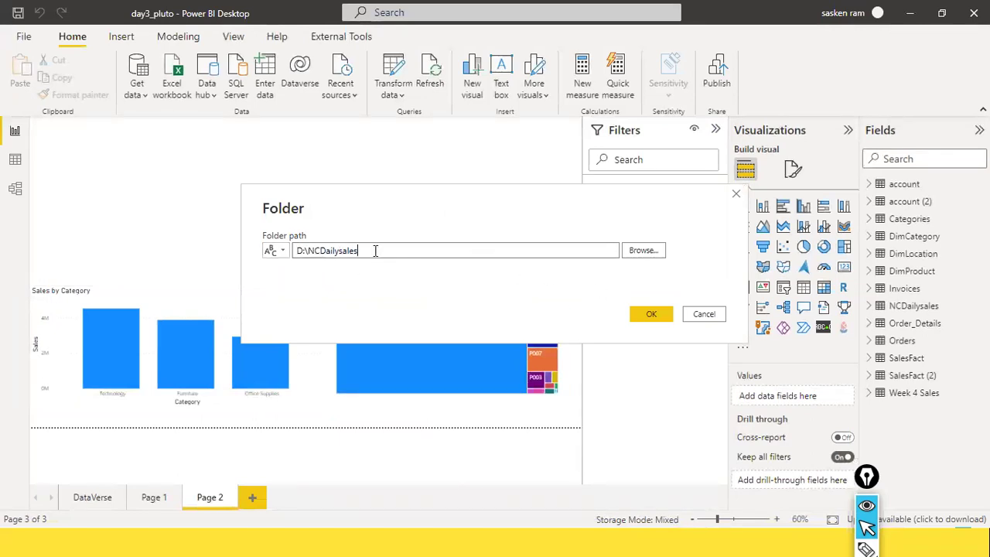
{"action": "left_click_drag", "start_coordinate": [372, 204], "coordinate": [291, 162]}
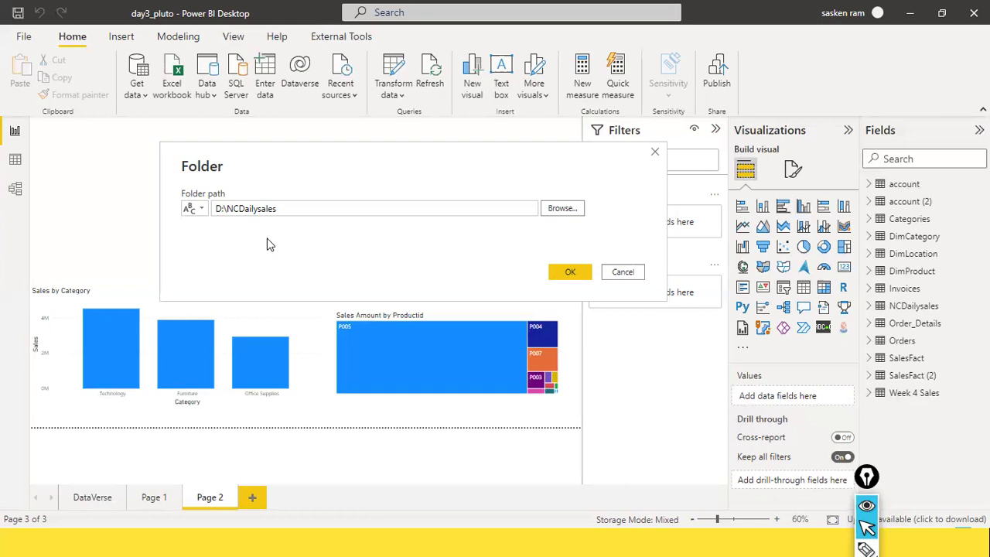
{"action": "left_click", "coordinate": [296, 210]}
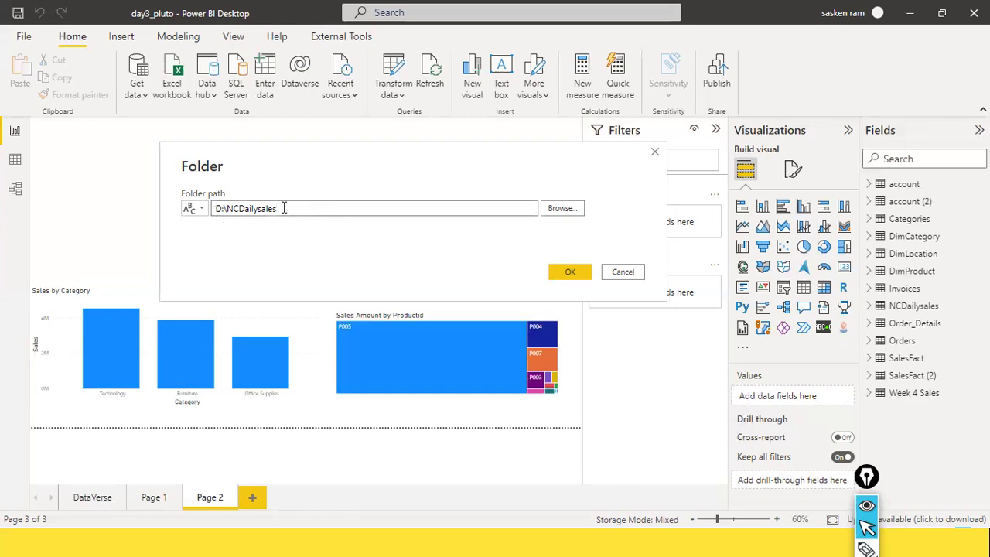
{"action": "left_click", "coordinate": [557, 274]}
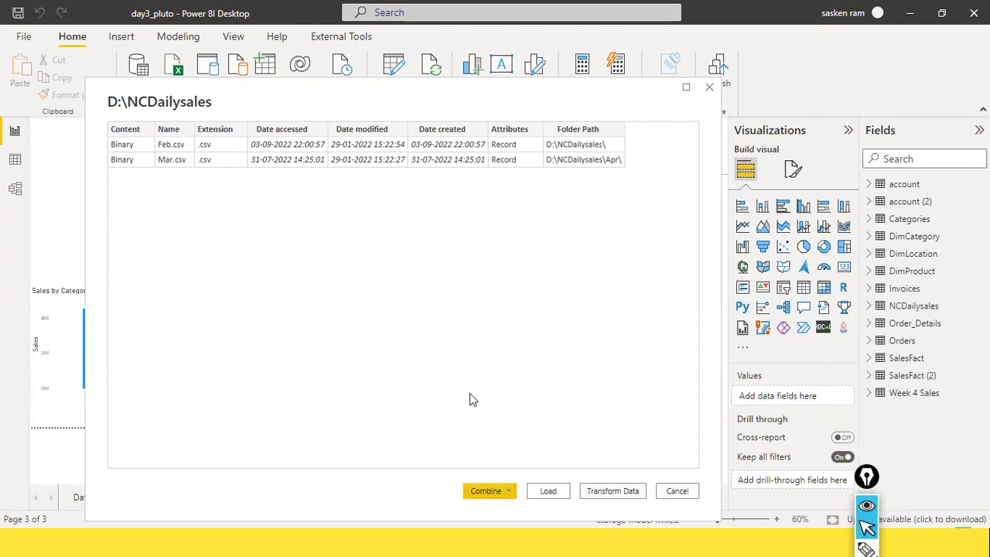
Step: Load the NCDailysales folder's file list into the model without combining the files
{"action": "mouse_move", "coordinate": [469, 396]}
{"action": "left_mouse_down"}
{"action": "mouse_move", "coordinate": [468, 438]}
{"action": "mouse_move", "coordinate": [480, 464]}
{"action": "left_mouse_up"}
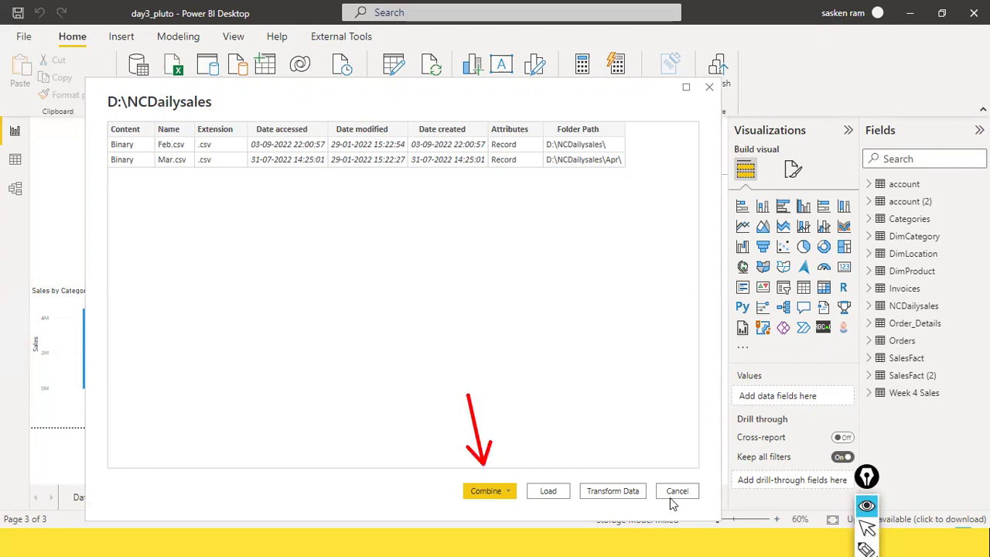
{"action": "key", "text": "ctrl+shift+2"}
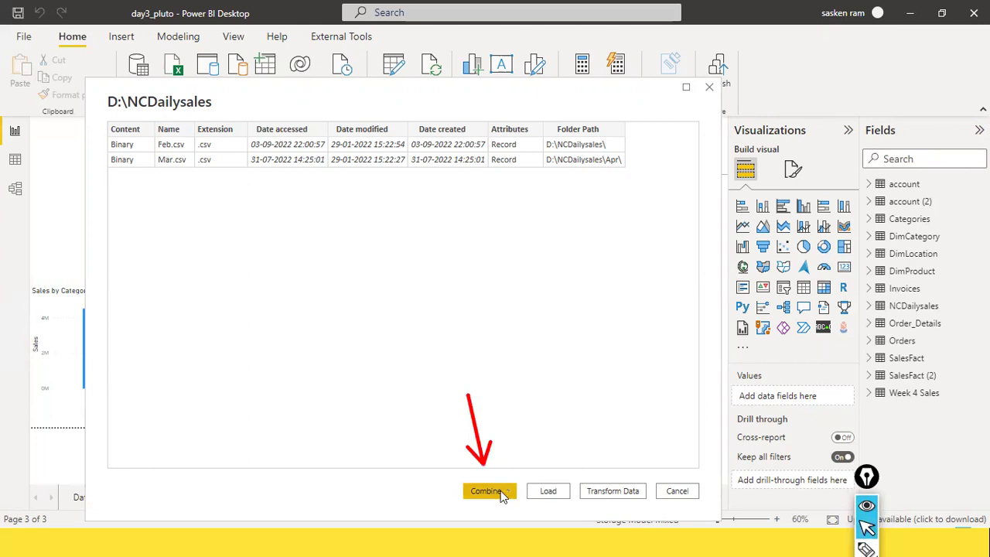
{"action": "left_click", "coordinate": [549, 492]}
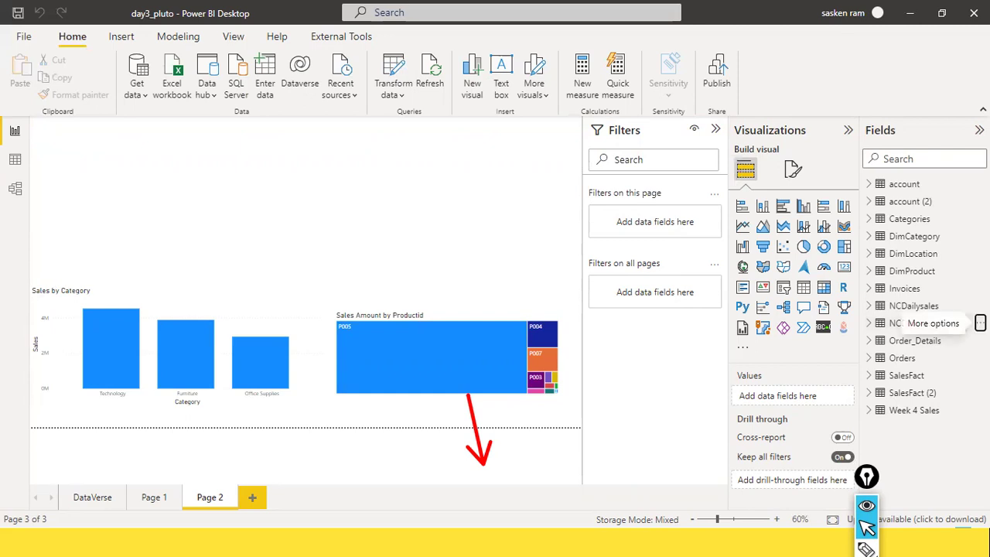
Step: Examine which fields the newly loaded NCDailysales (2) table contains
{"action": "left_click", "coordinate": [979, 323]}
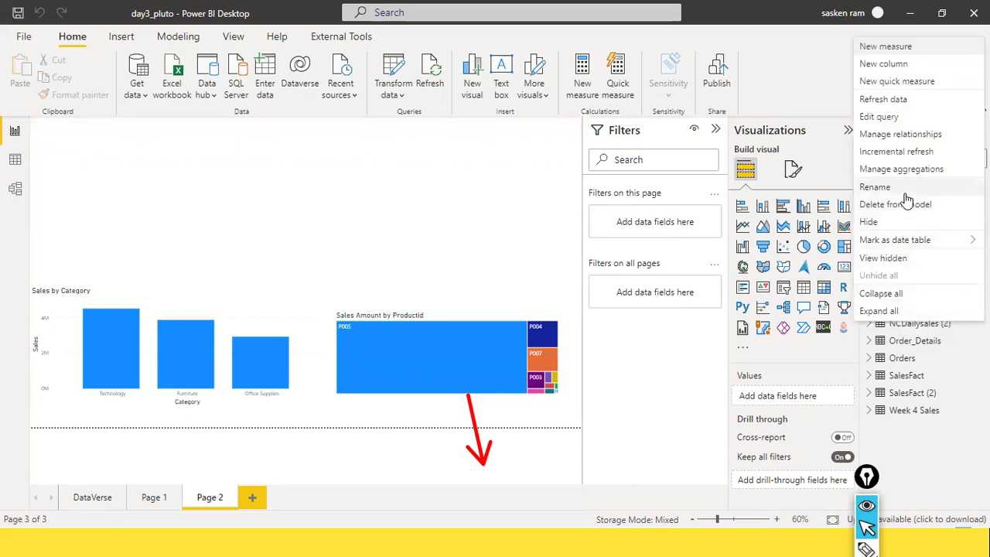
{"action": "left_click", "coordinate": [472, 225]}
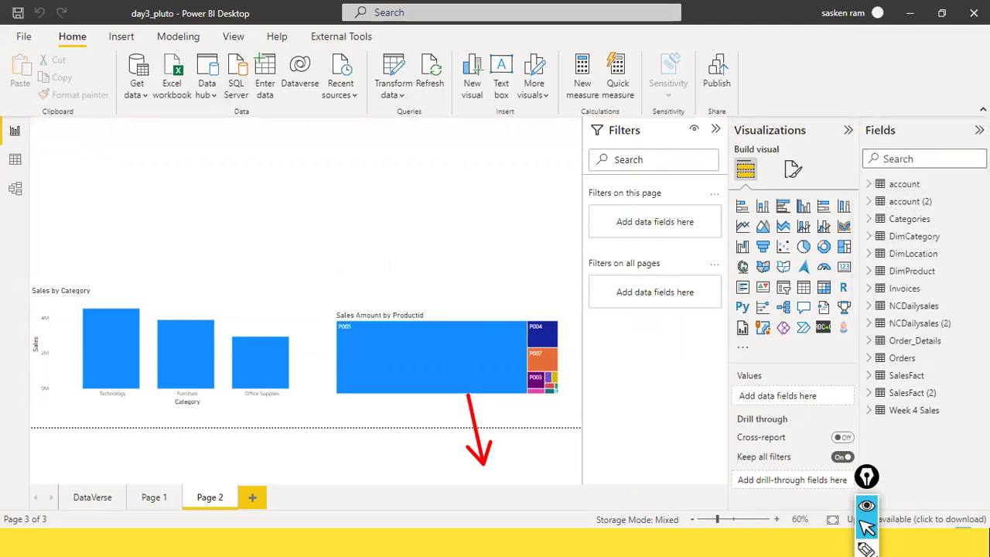
{"action": "left_click", "coordinate": [870, 324]}
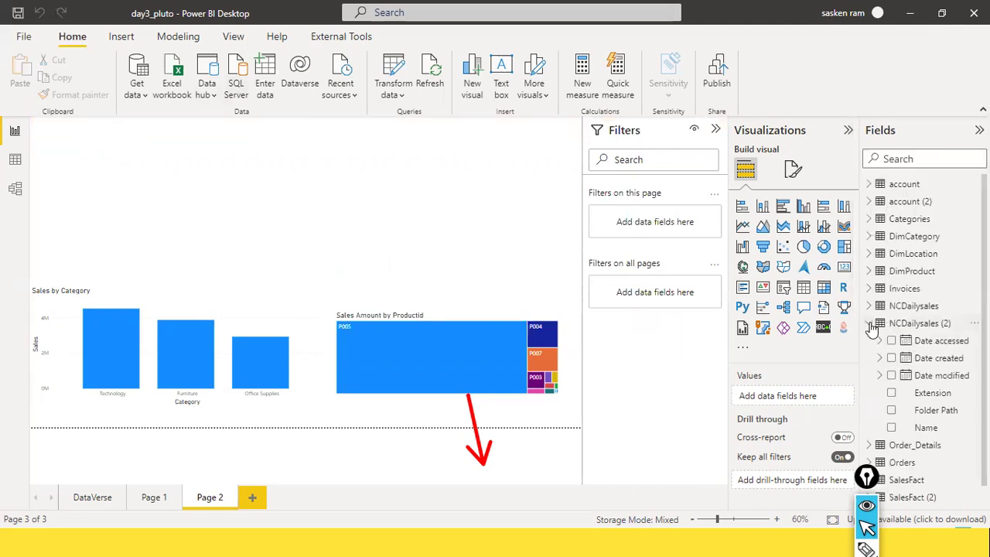
{"action": "scroll", "coordinate": [928, 334], "scroll_direction": "down", "scroll_amount": 1}
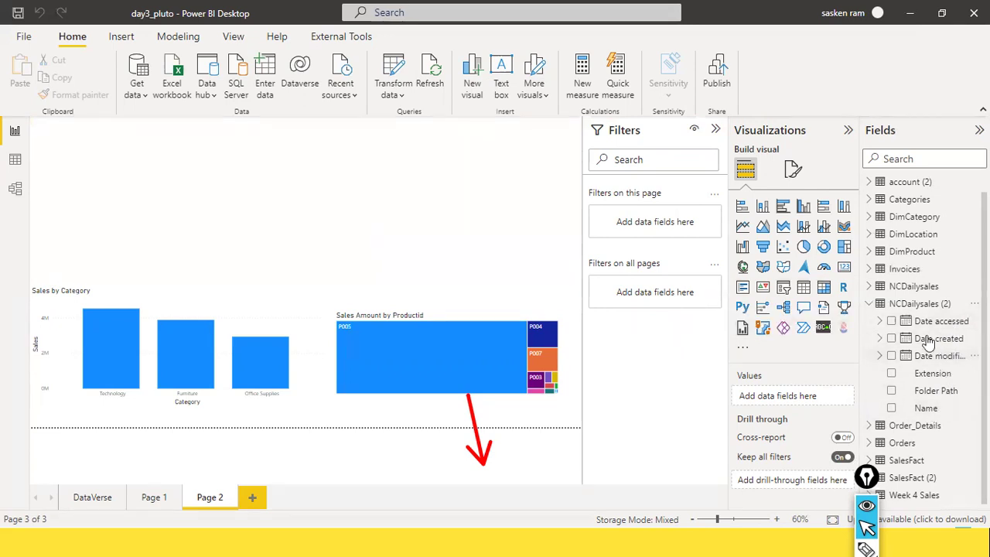
{"action": "left_click", "coordinate": [869, 306]}
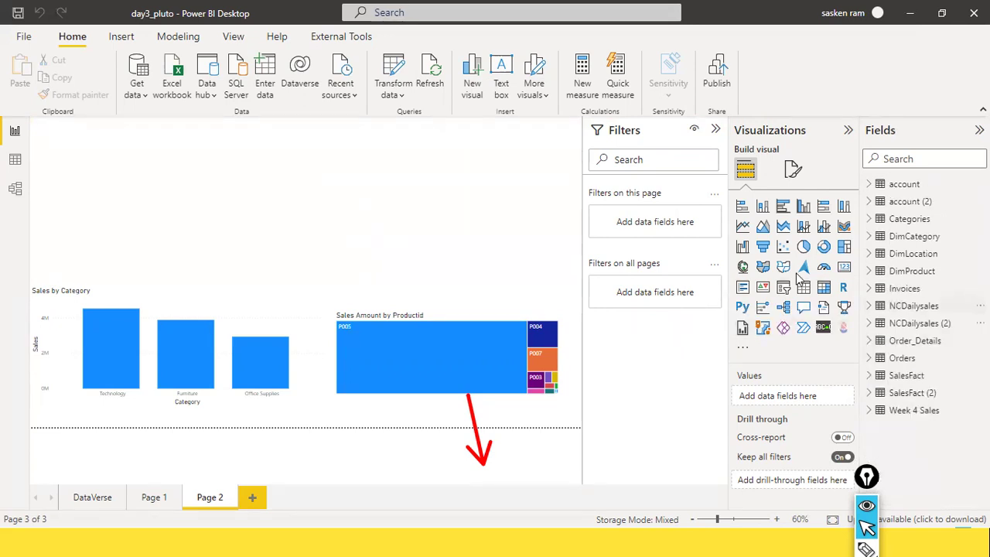
Step: Open the Power Query Editor and display the NCDailysales (2) query
{"action": "left_click", "coordinate": [391, 96]}
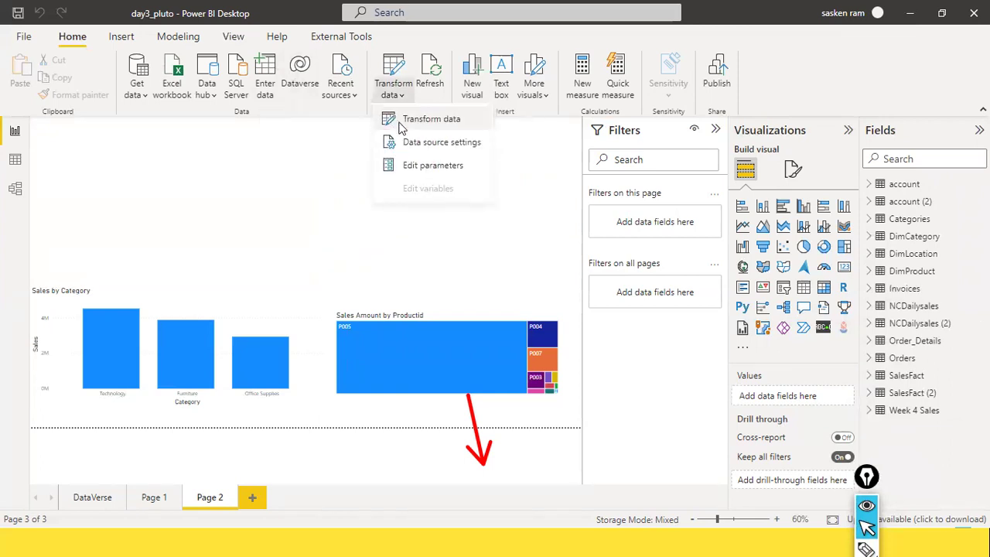
{"action": "left_click", "coordinate": [403, 124]}
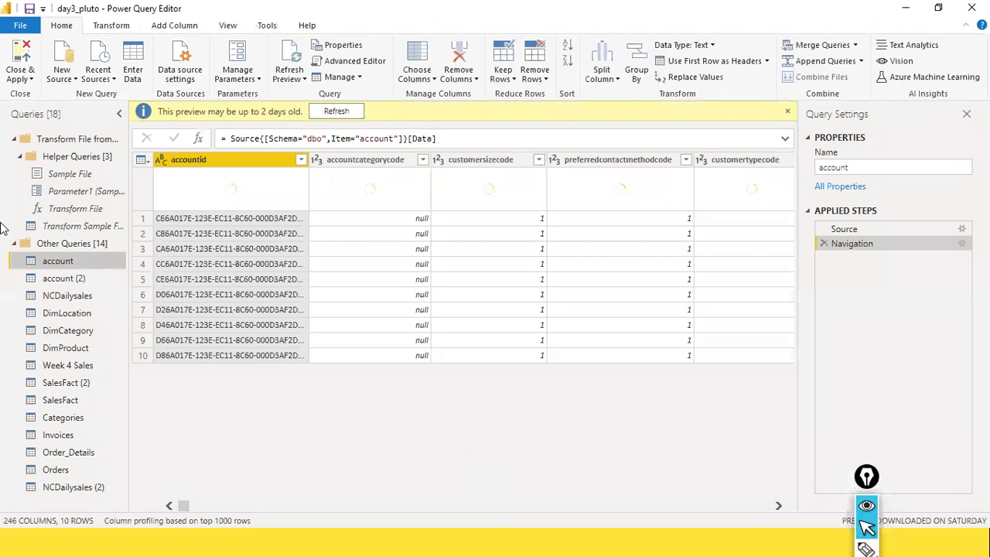
{"action": "left_click", "coordinate": [67, 487]}
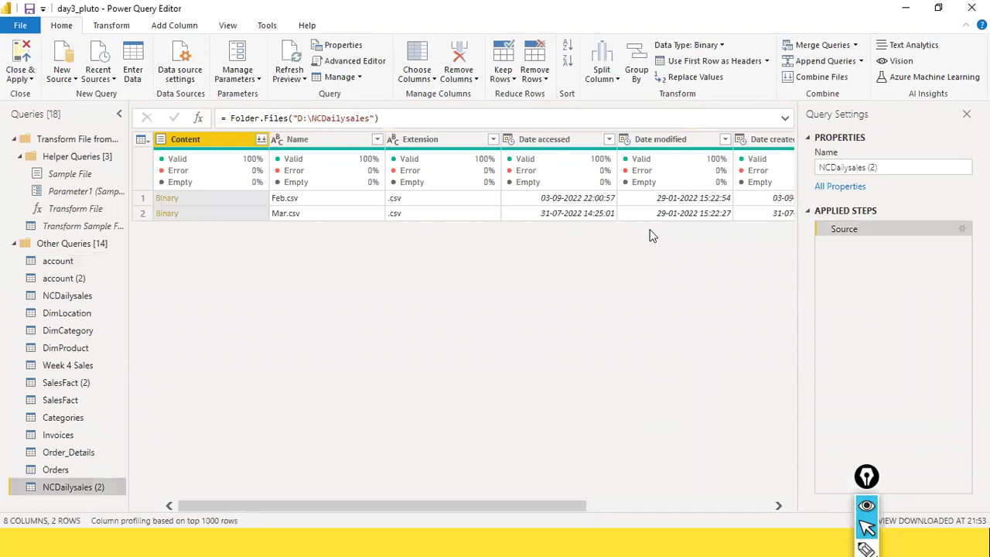
{"action": "left_click_drag", "start_coordinate": [389, 506], "coordinate": [278, 464]}
Step: Keep only the Content and Name columns in NCDailysales (2) by removing all other columns
{"action": "left_click", "coordinate": [400, 143]}
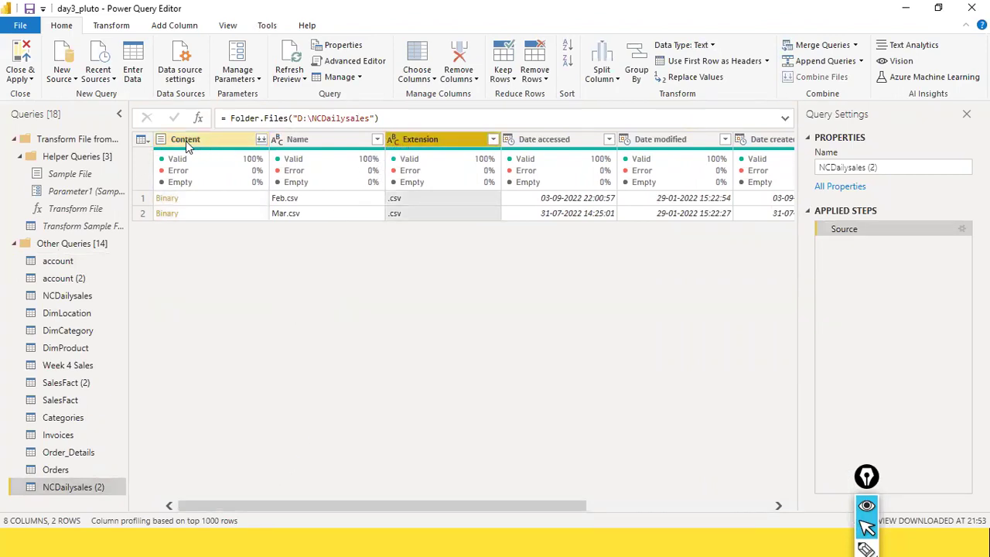
{"action": "left_click", "coordinate": [244, 143]}
{"action": "left_click", "coordinate": [293, 145], "text": "ctrl"}
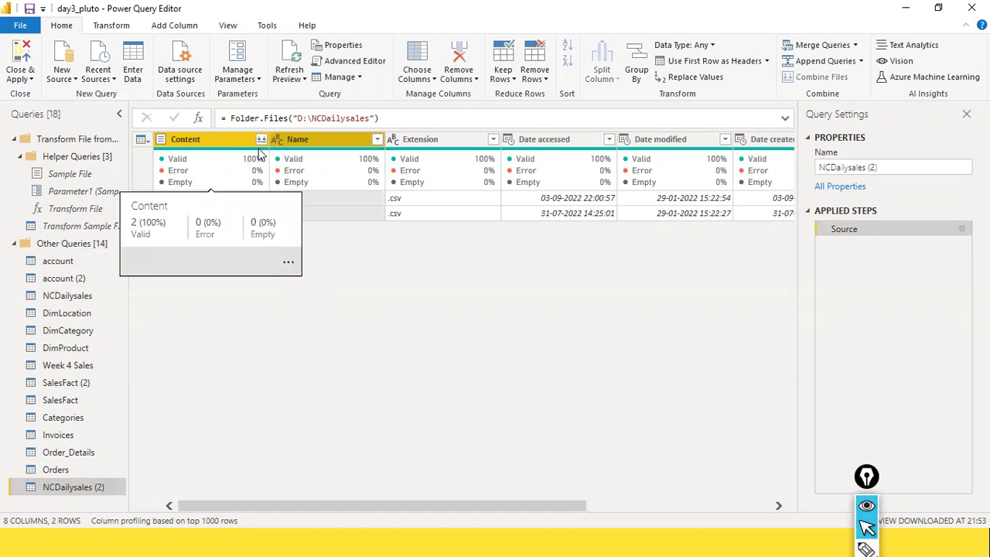
{"action": "right_click", "coordinate": [312, 137]}
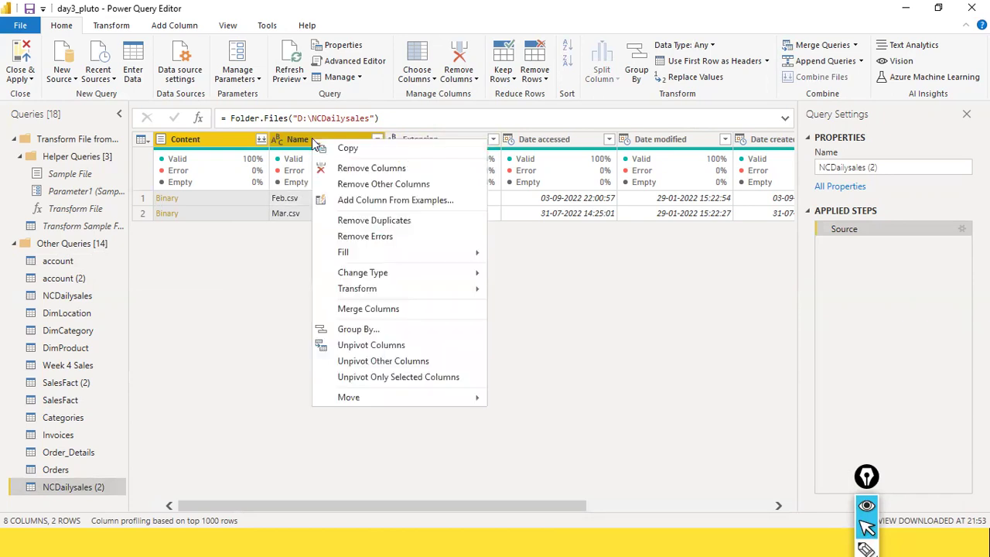
{"action": "left_click", "coordinate": [345, 184]}
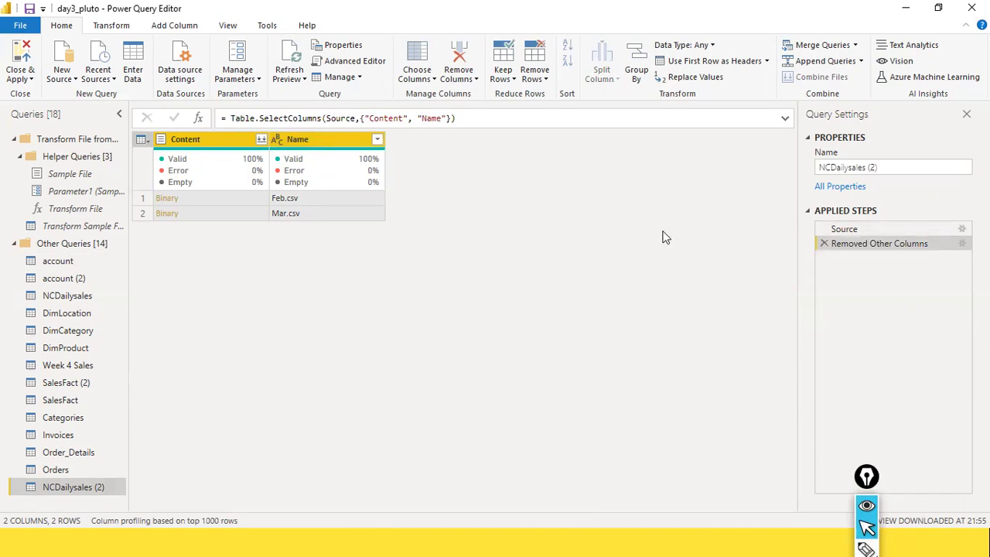
{"action": "right_click", "coordinate": [300, 139]}
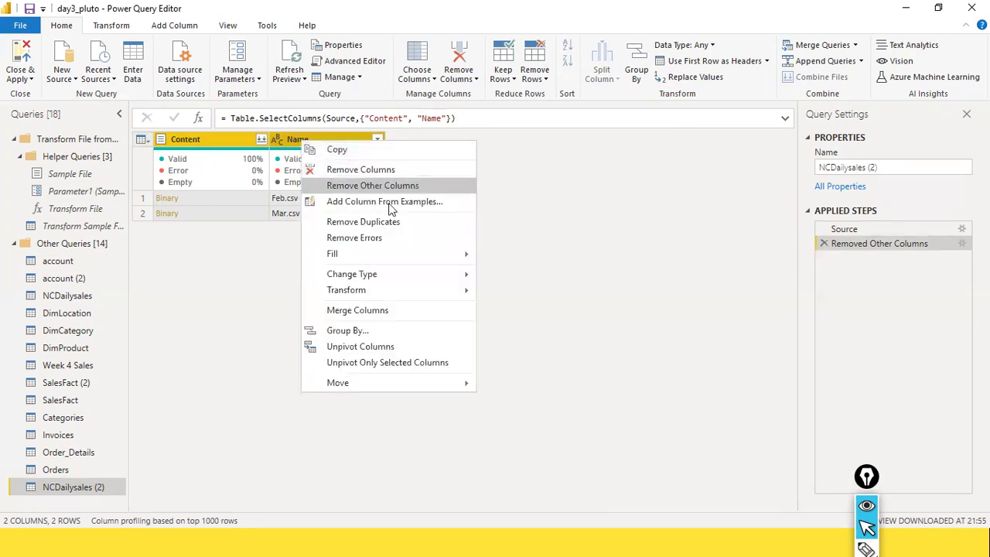
{"action": "left_click", "coordinate": [631, 235]}
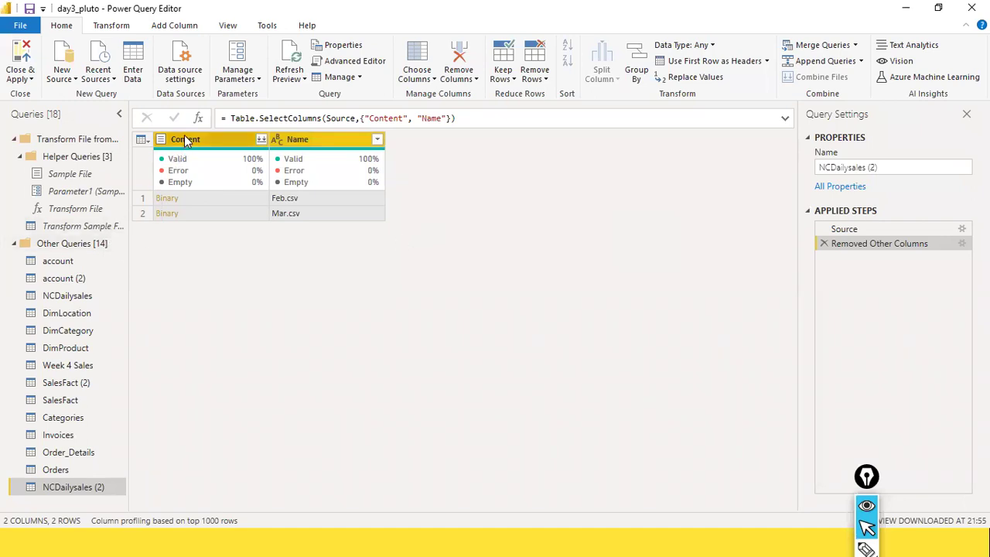
Step: Combine the files in the Content column, using the first file as sample and comma as delimiter
{"action": "left_click", "coordinate": [262, 141]}
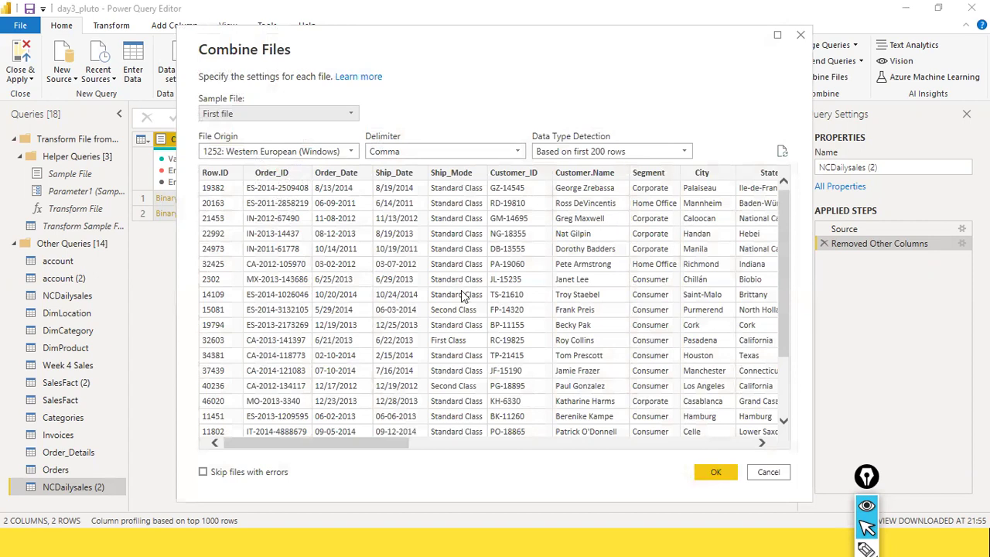
{"action": "scroll", "coordinate": [462, 293], "scroll_direction": "down", "scroll_amount": 2}
{"action": "scroll", "coordinate": [461, 292], "scroll_direction": "up", "scroll_amount": 2}
{"action": "left_click", "coordinate": [716, 473]}
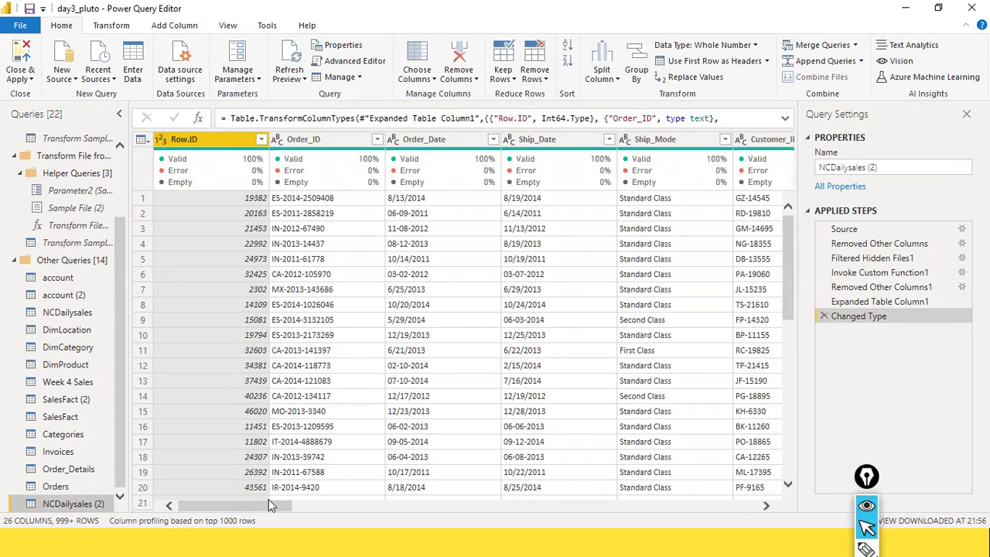
Step: Look over the combined sales rows and columns in the NCDailysales (2) query preview
{"action": "scroll", "coordinate": [267, 497], "scroll_direction": "down", "scroll_amount": 1}
{"action": "left_click_drag", "start_coordinate": [267, 503], "coordinate": [171, 504]}
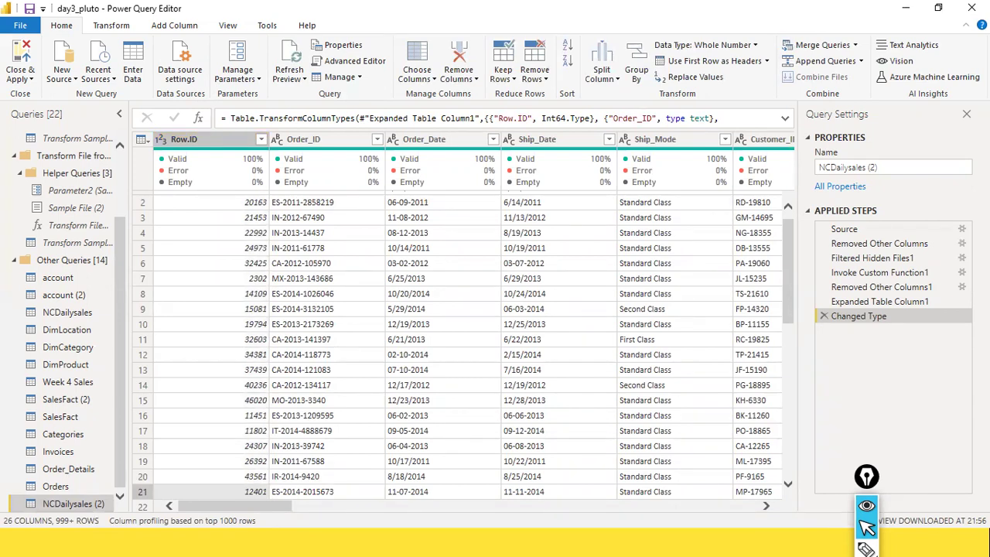
{"action": "left_click", "coordinate": [23, 79]}
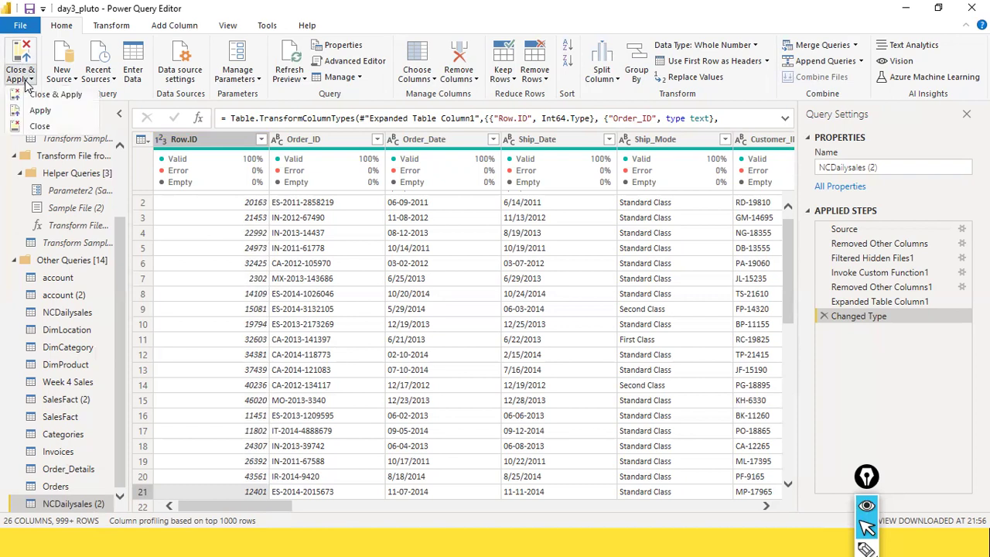
{"action": "left_click", "coordinate": [224, 9]}
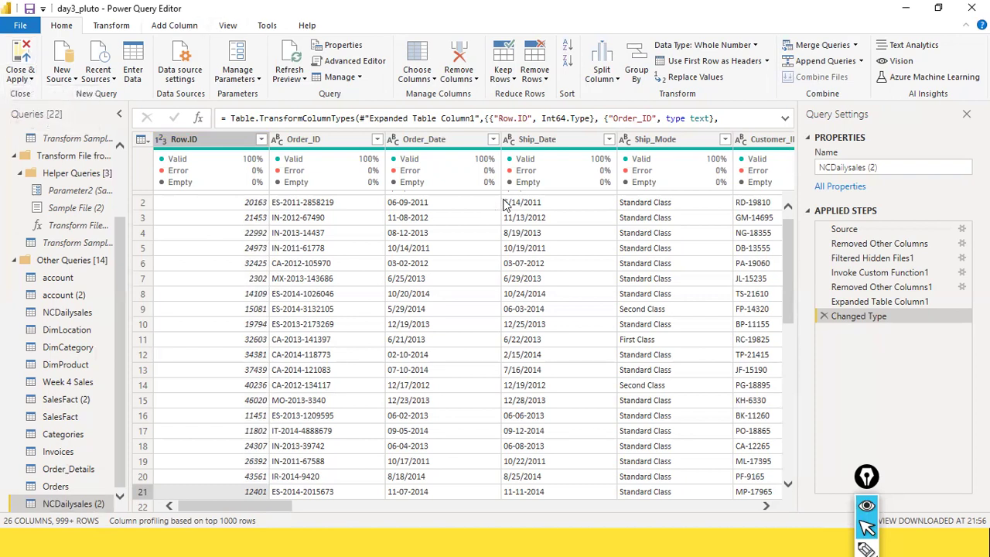
{"action": "mouse_move", "coordinate": [586, 194]}
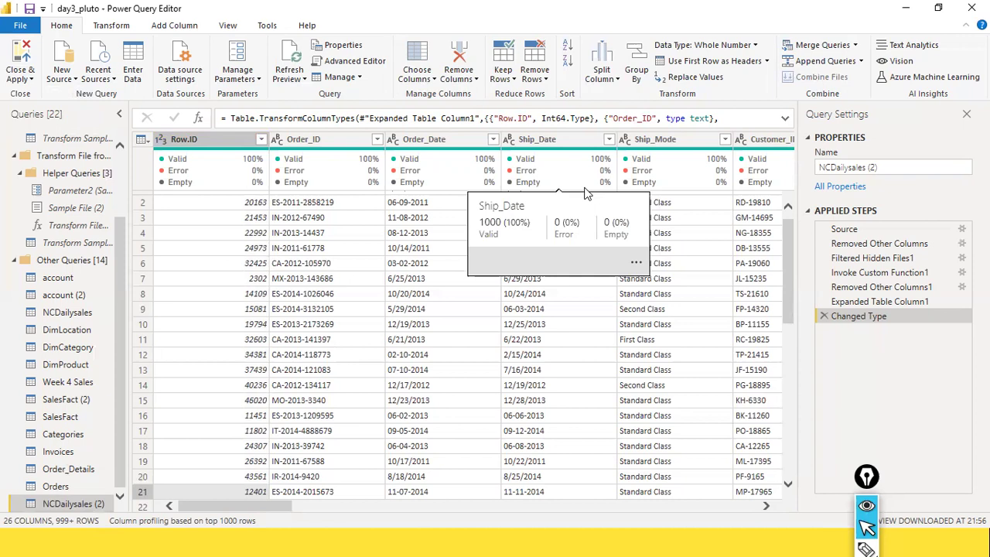
Step: Switch to File Explorer, check the contents of the Apr subfolder, and return to the NCDailysales folder
{"action": "key", "text": "alt+Tab"}
{"action": "key", "text": "alt+Tab"}
{"action": "key", "text": "alt+Tab"}
{"action": "key", "text": "alt+Tab"}
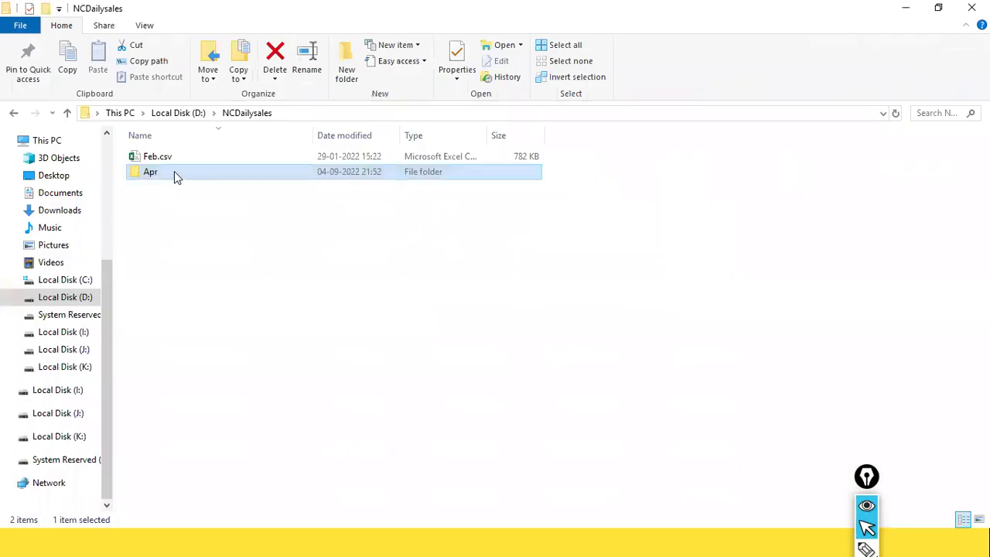
{"action": "double_click", "coordinate": [174, 171]}
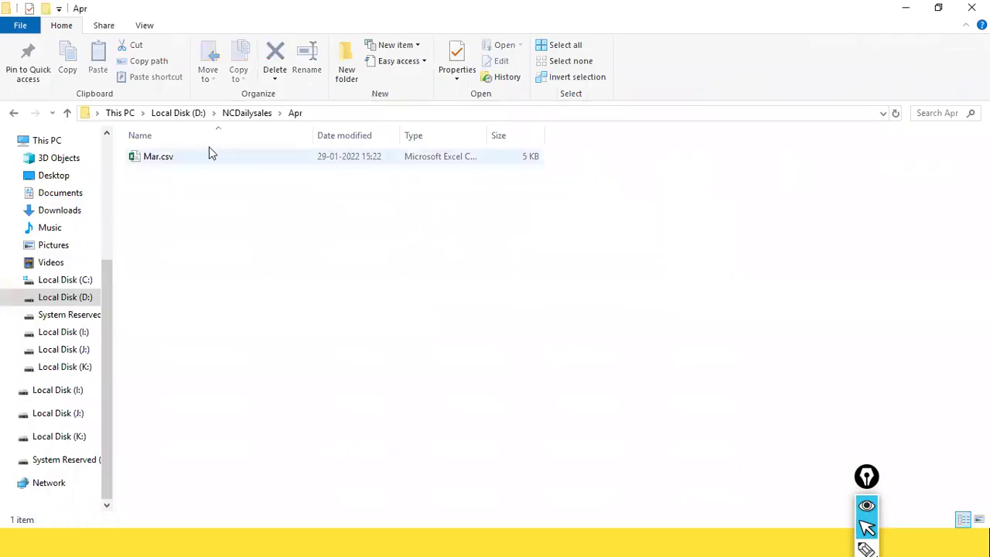
{"action": "left_click", "coordinate": [236, 113]}
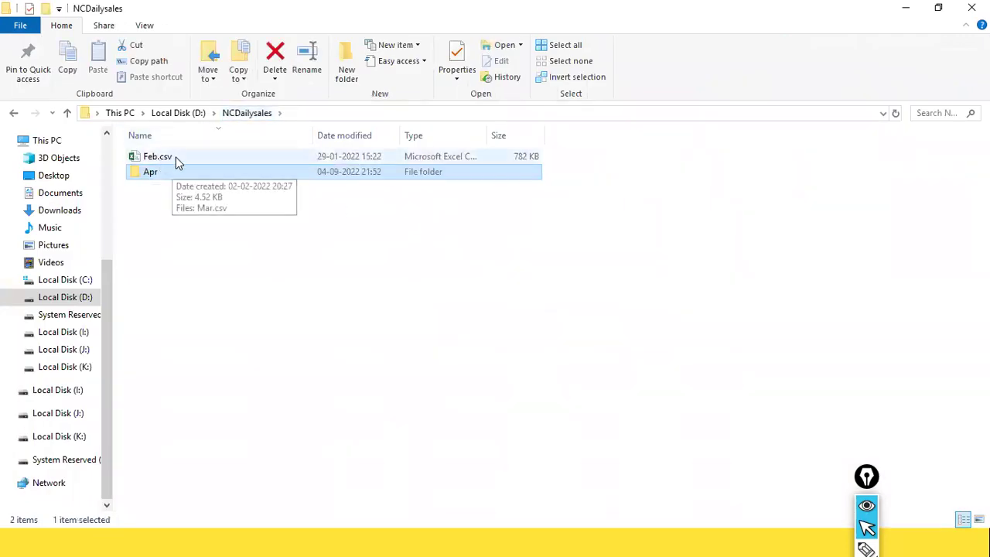
Step: Switch to Power Query Editor, count the rows of NCDailysales (2), and remove the Counted Rows step
{"action": "key", "text": "alt+Tab"}
{"action": "mouse_move", "coordinate": [201, 190]}
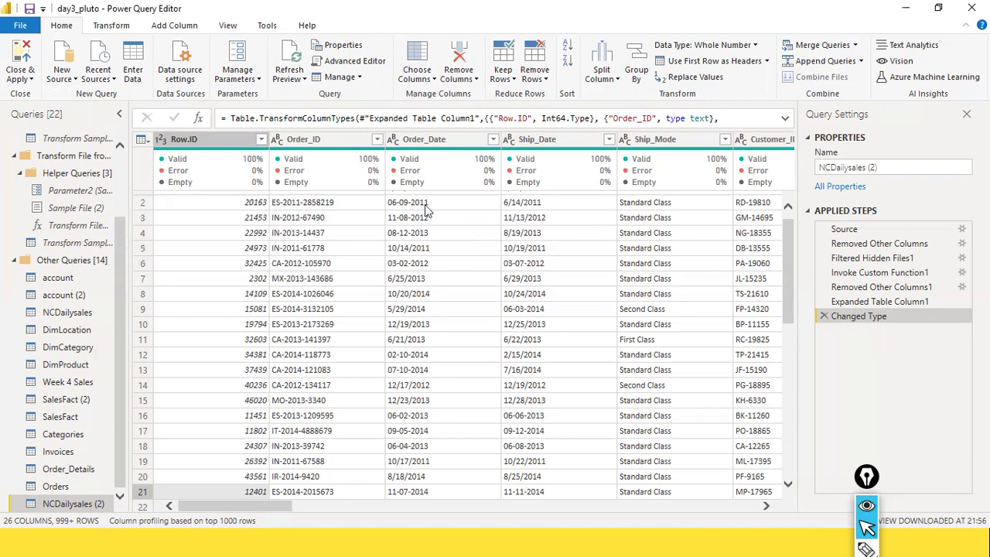
{"action": "left_click", "coordinate": [116, 25]}
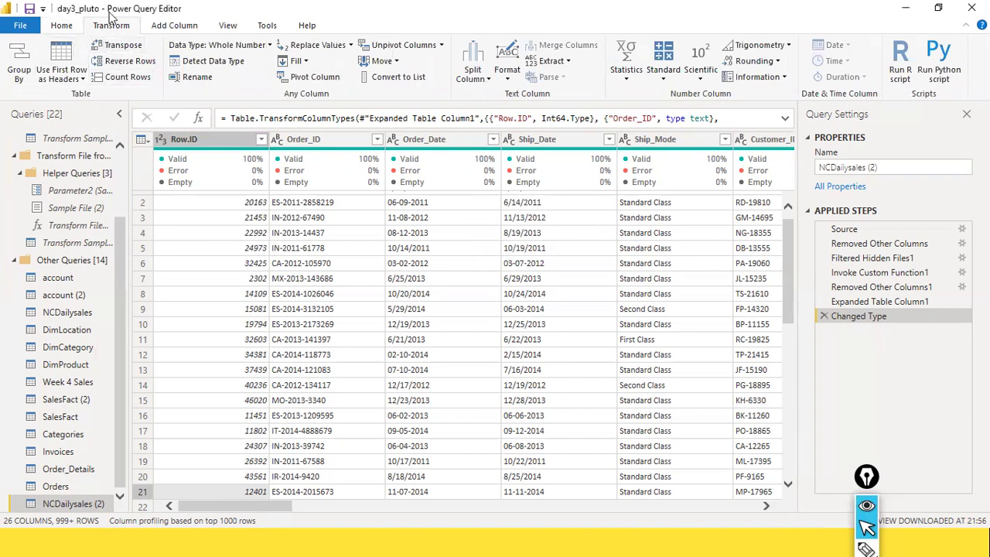
{"action": "left_click", "coordinate": [110, 78]}
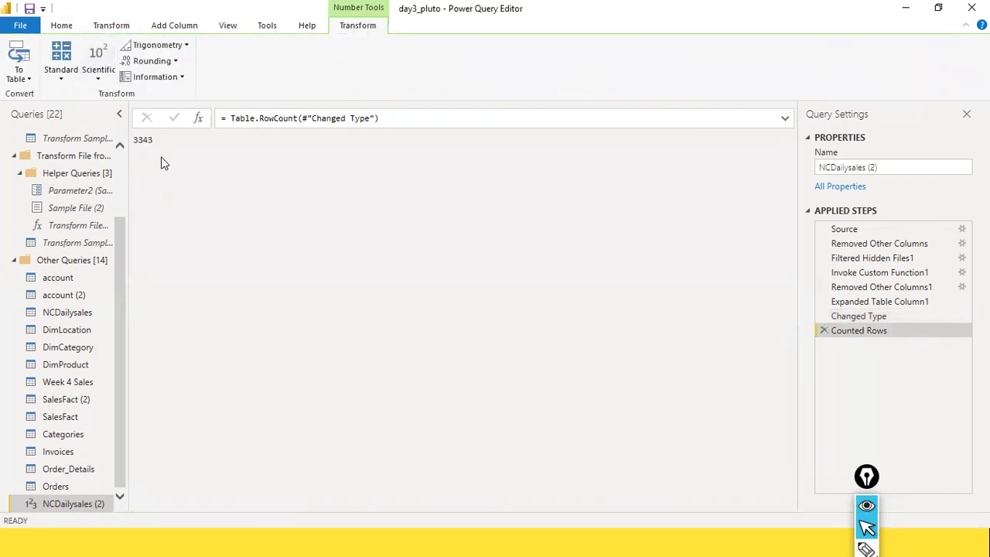
{"action": "left_click", "coordinate": [825, 332]}
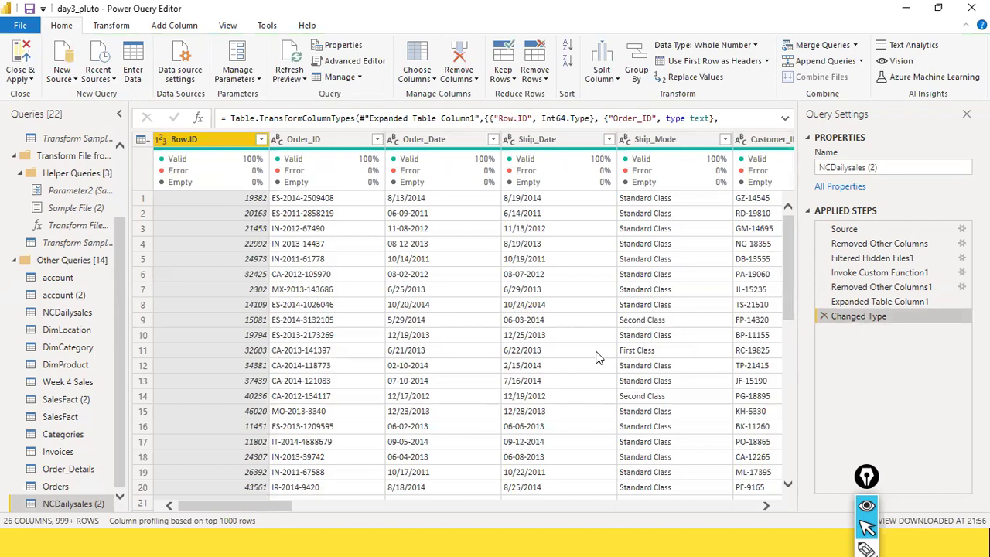
Step: Switch to File Explorer, open Mar.csv from the Apr subfolder in Excel, check its data rows, and close it
{"action": "key", "text": "alt+Tab"}
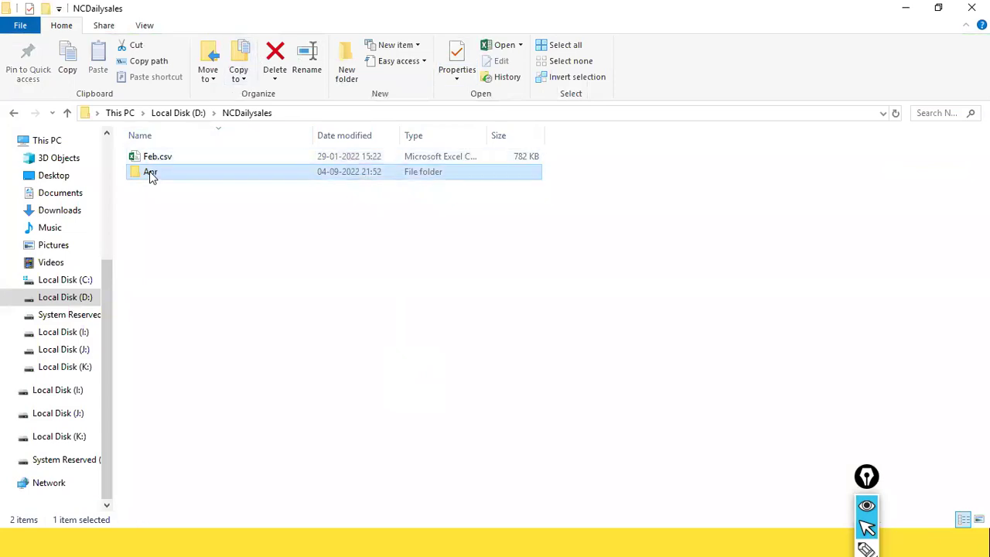
{"action": "double_click", "coordinate": [149, 171]}
{"action": "left_click", "coordinate": [159, 166]}
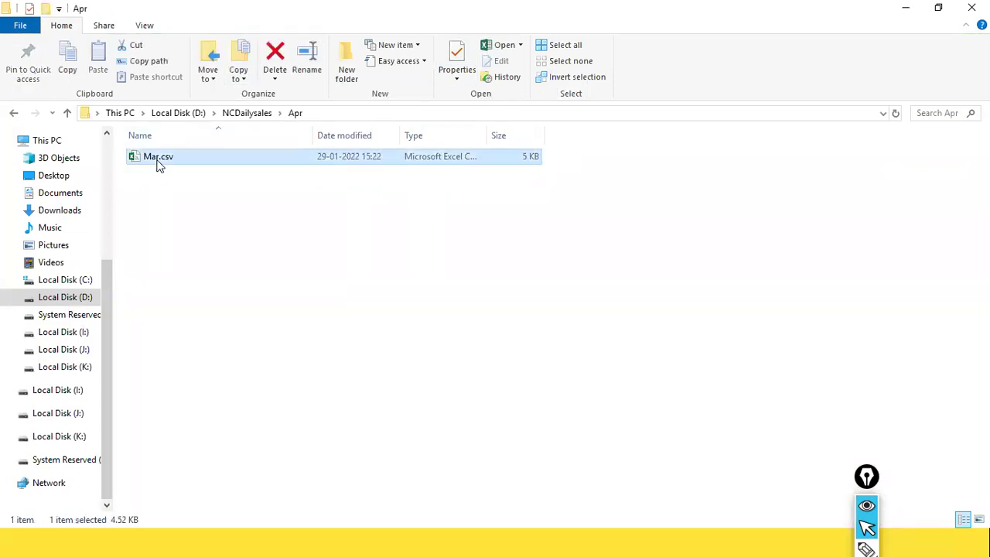
{"action": "double_click", "coordinate": [158, 166]}
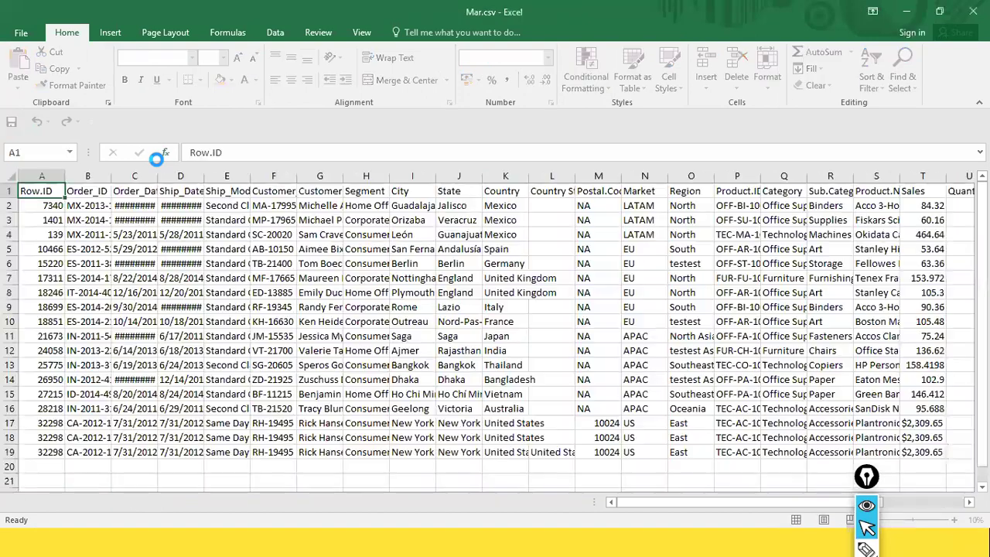
{"action": "left_click", "coordinate": [47, 452], "text": "shift"}
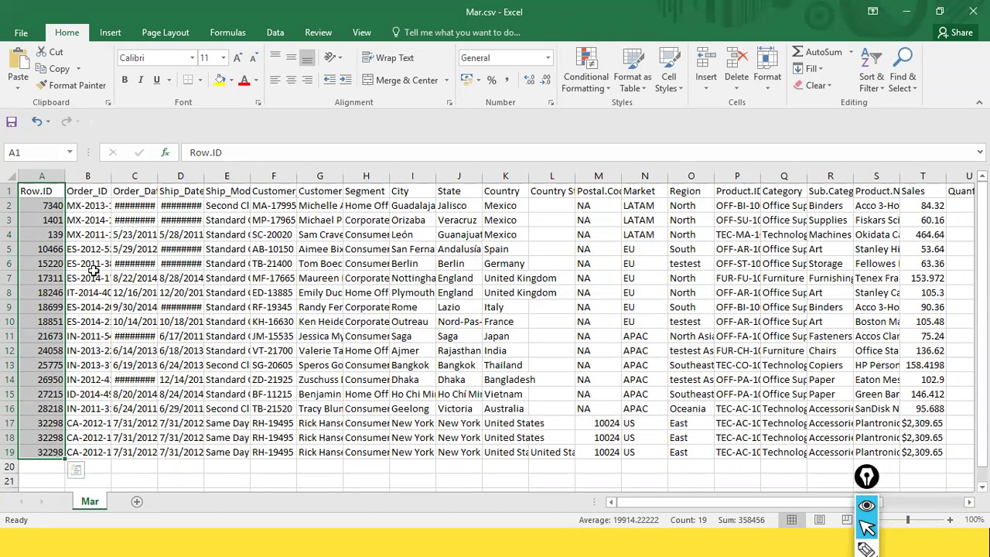
{"action": "left_click", "coordinate": [34, 194]}
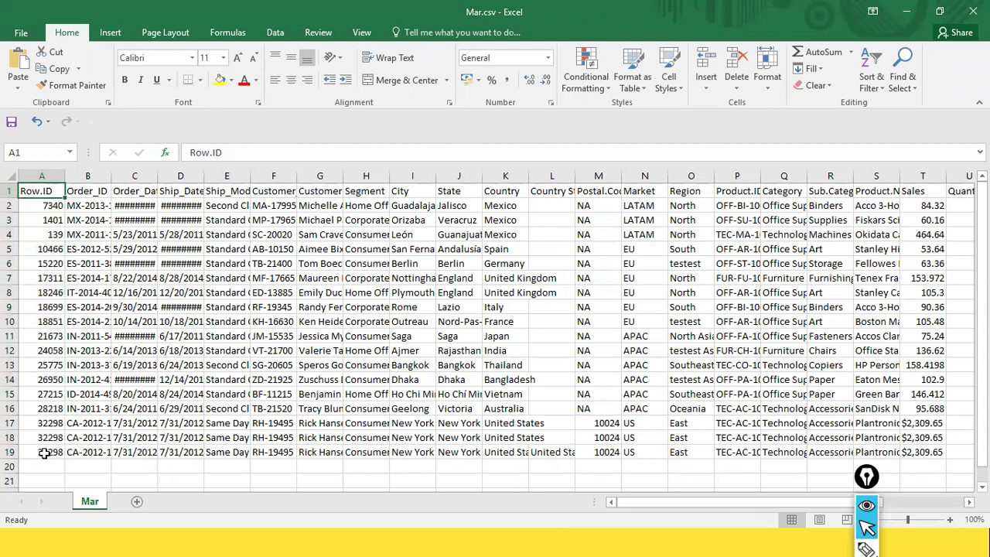
{"action": "left_click", "coordinate": [68, 454]}
{"action": "key", "text": "Escape"}
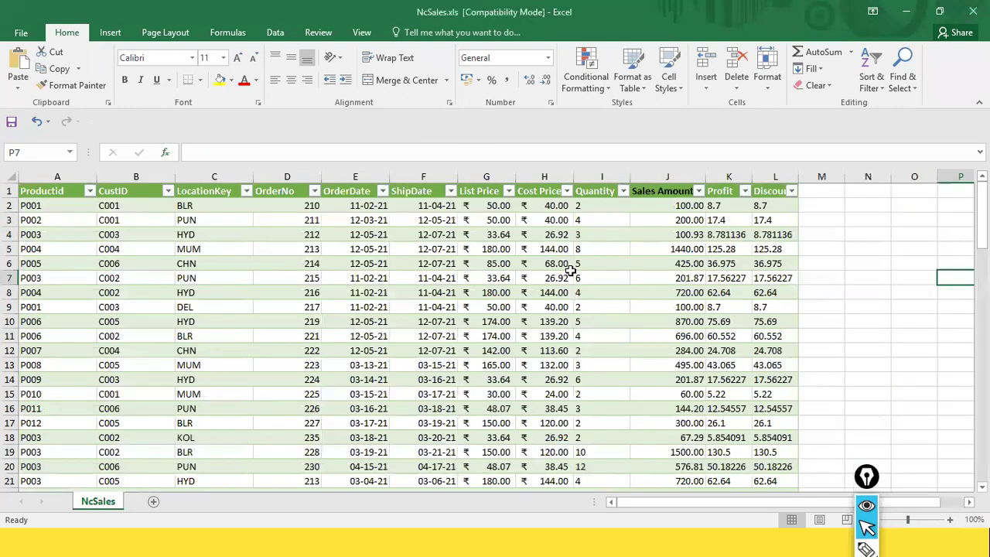
Step: Switch from the NcSales workbook back to the Power Query Editor window
{"action": "key", "text": "alt+Tab"}
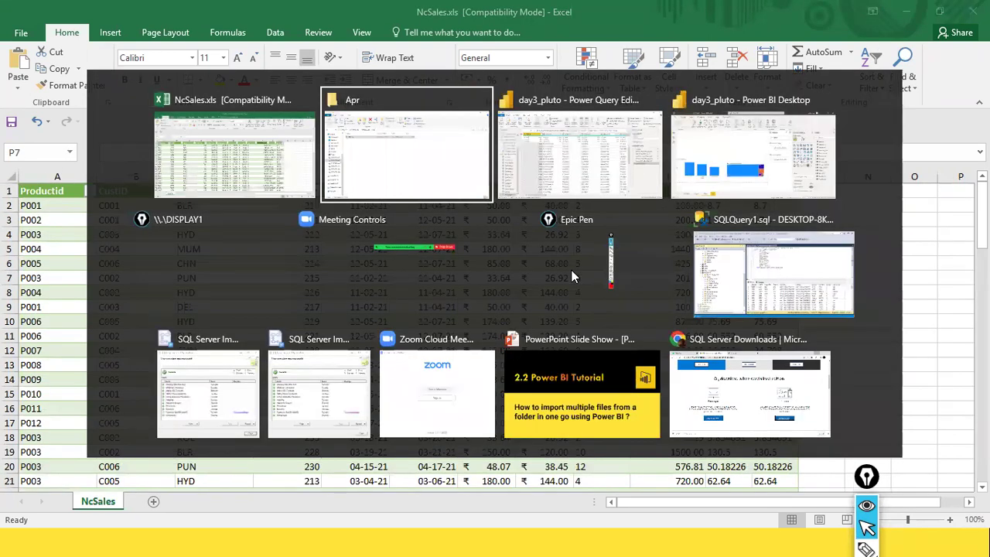
{"action": "key", "text": "alt+Tab"}
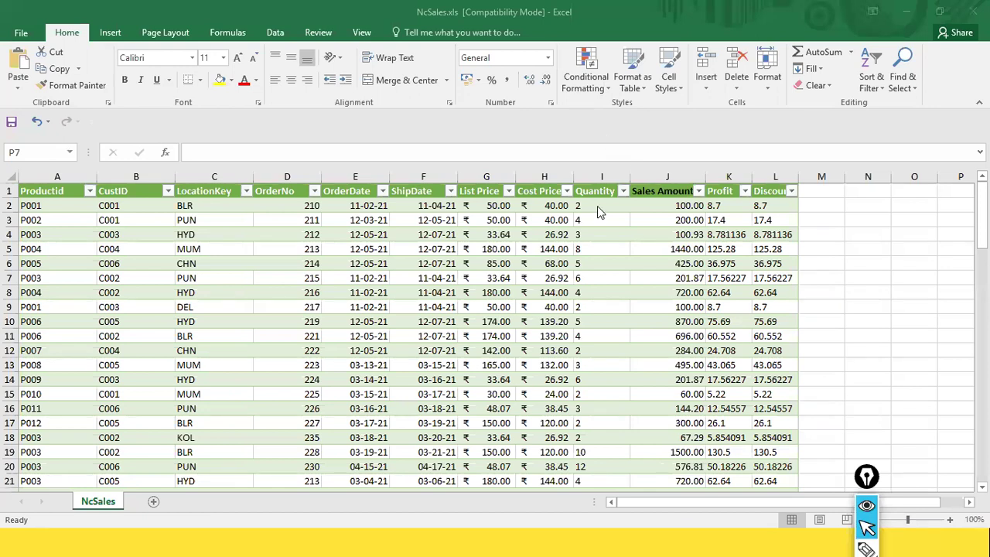
{"action": "key", "text": "super"}
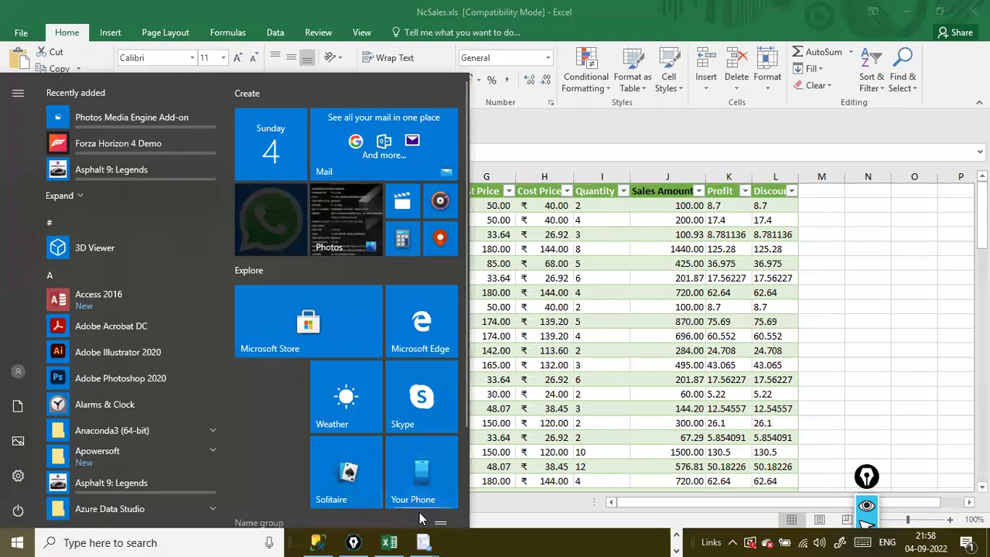
{"action": "left_click", "coordinate": [391, 541]}
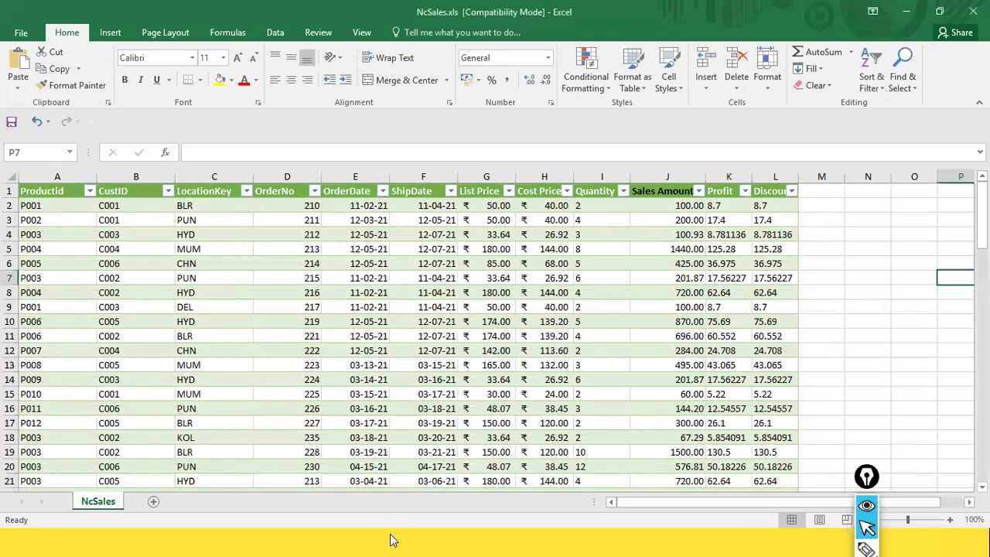
{"action": "key", "text": "super"}
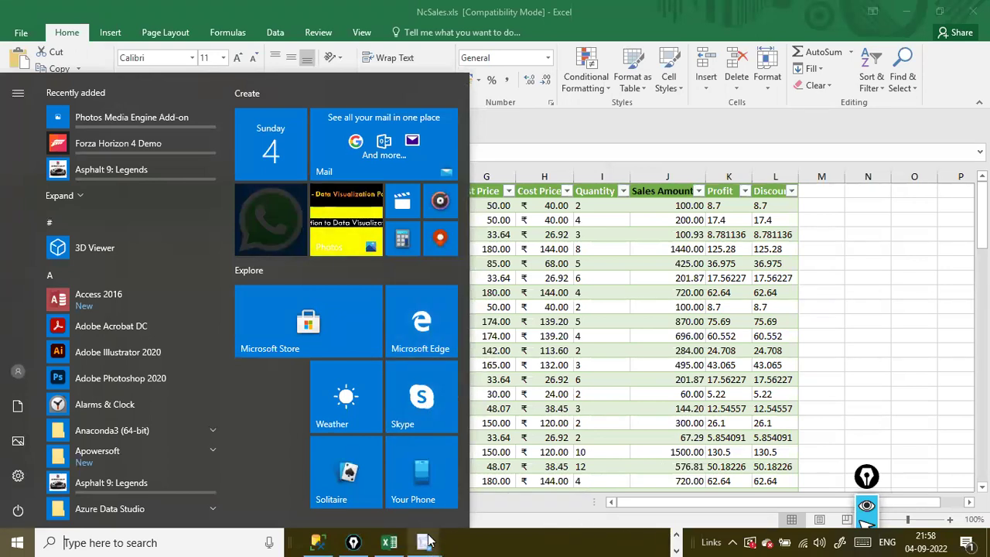
{"action": "left_click", "coordinate": [558, 141]}
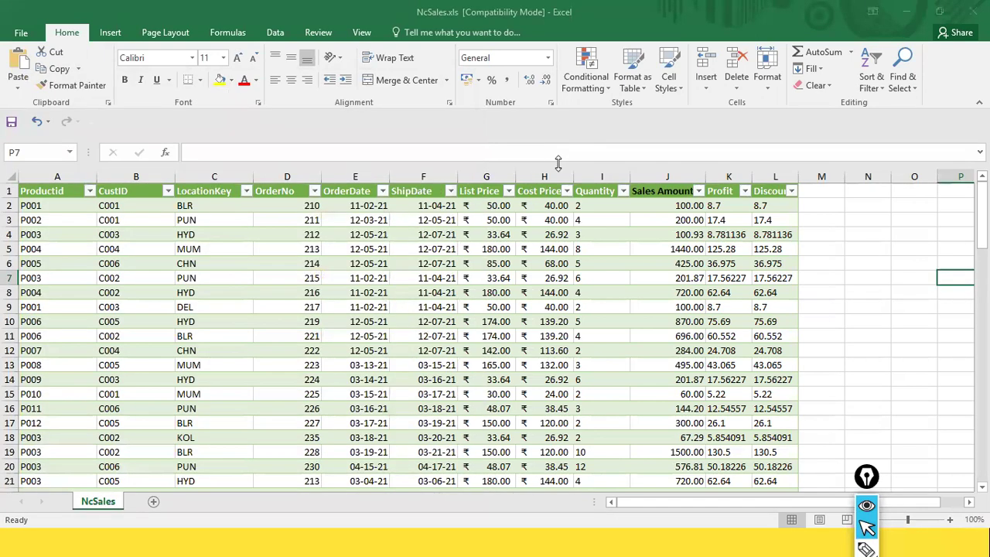
{"action": "key", "text": "alt+Tab"}
{"action": "key", "text": "alt+Tab"}
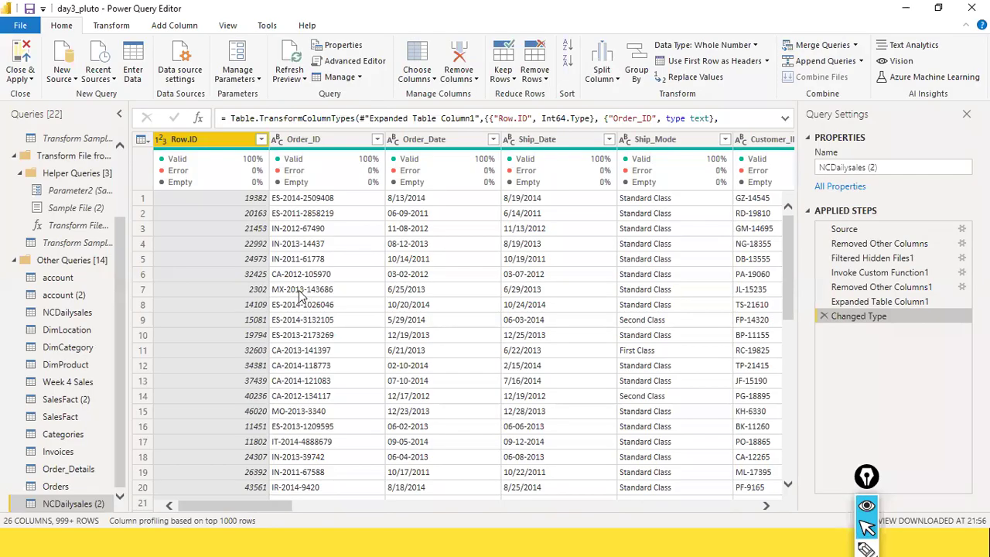
Step: Try to launch the Calculator app and reduce its window to a smaller size
{"action": "key", "text": "super"}
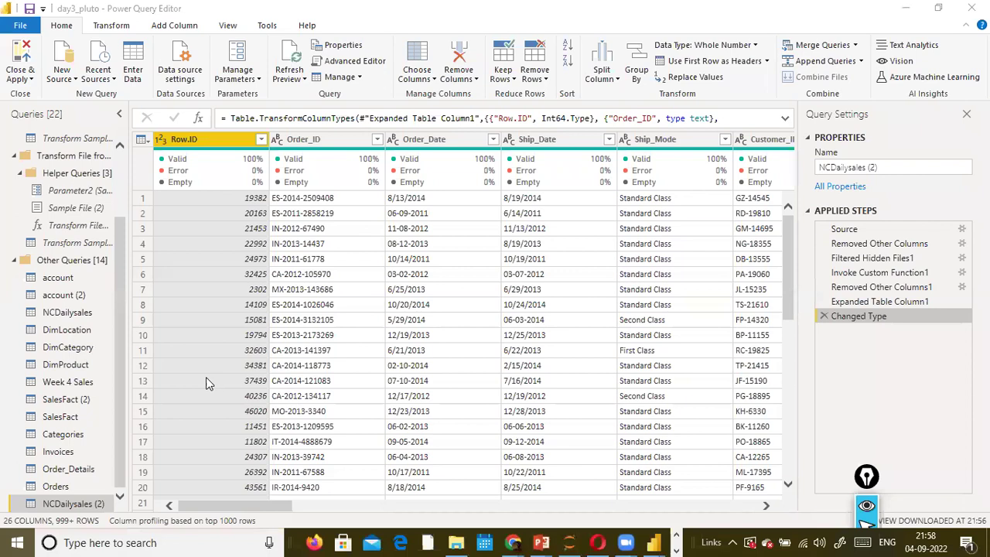
{"action": "type", "text": "nt"}
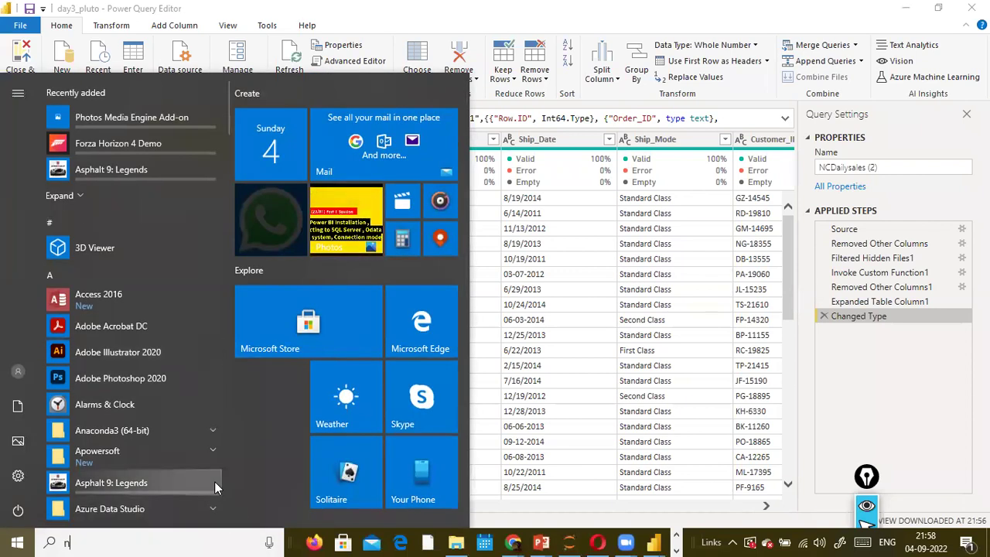
{"action": "key", "text": "BackSpace"}
{"action": "key", "text": "BackSpace"}
{"action": "type", "text": "calc"}
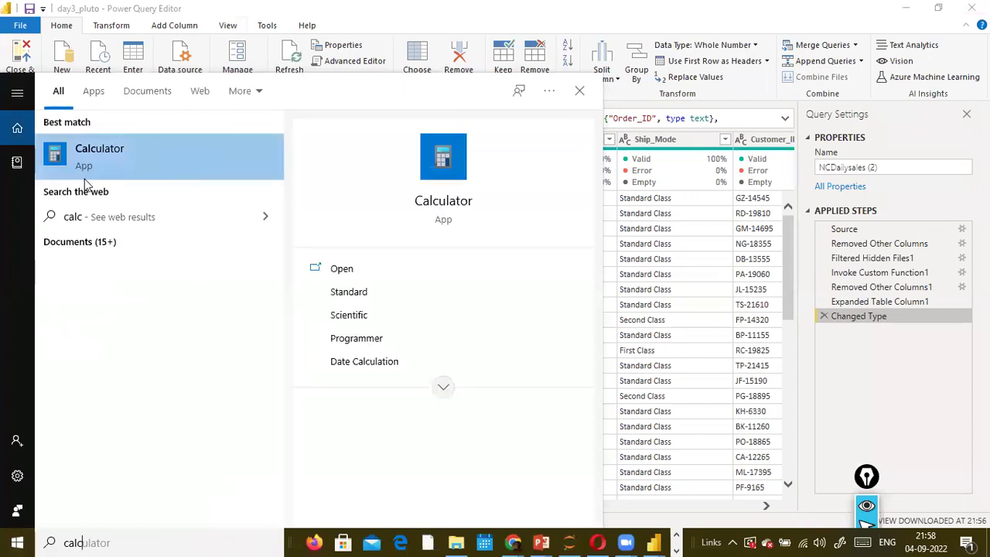
{"action": "left_click", "coordinate": [113, 154]}
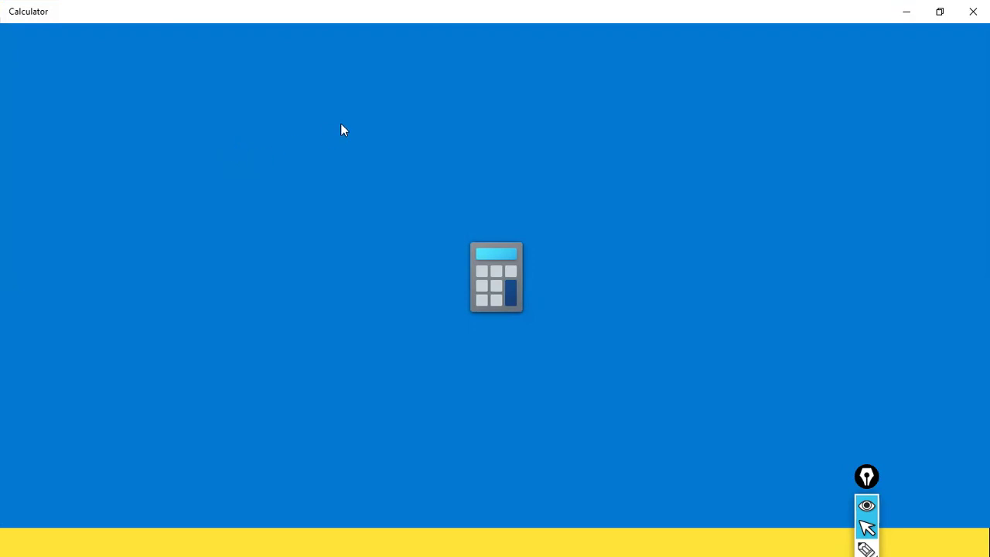
{"action": "left_click", "coordinate": [940, 11]}
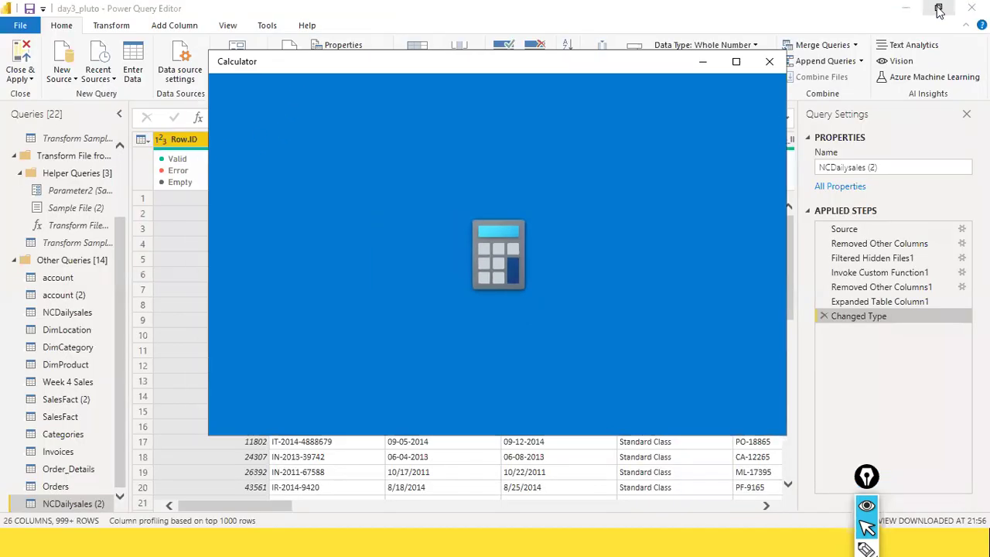
Step: Close the two open SQL Server Import windows
{"action": "key", "text": "super"}
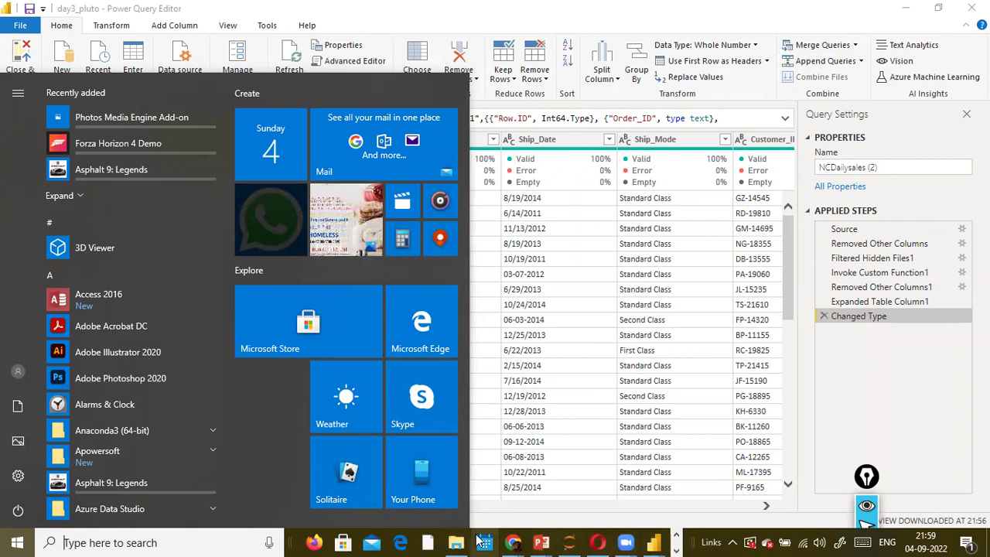
{"action": "left_click", "coordinate": [677, 546]}
{"action": "mouse_move", "coordinate": [424, 542]}
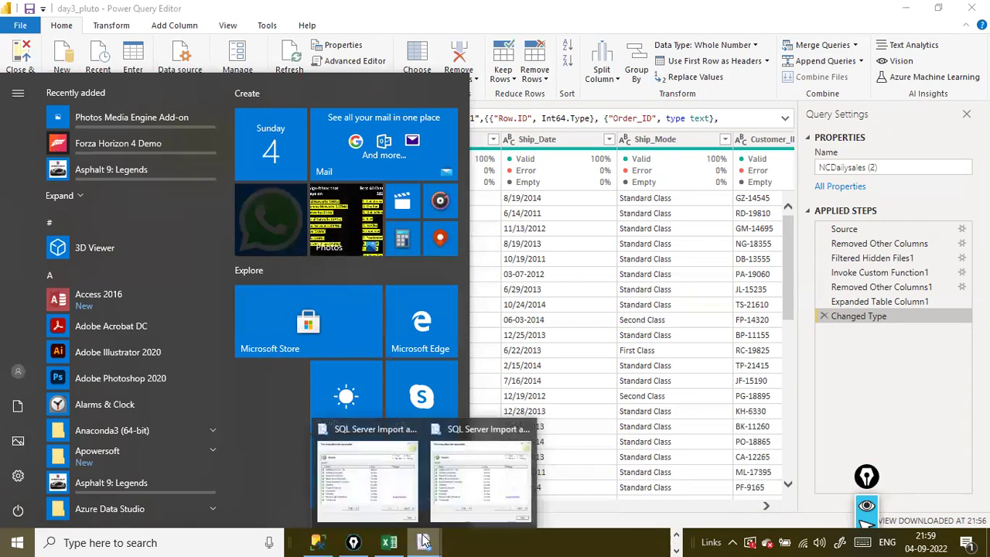
{"action": "left_click", "coordinate": [525, 428]}
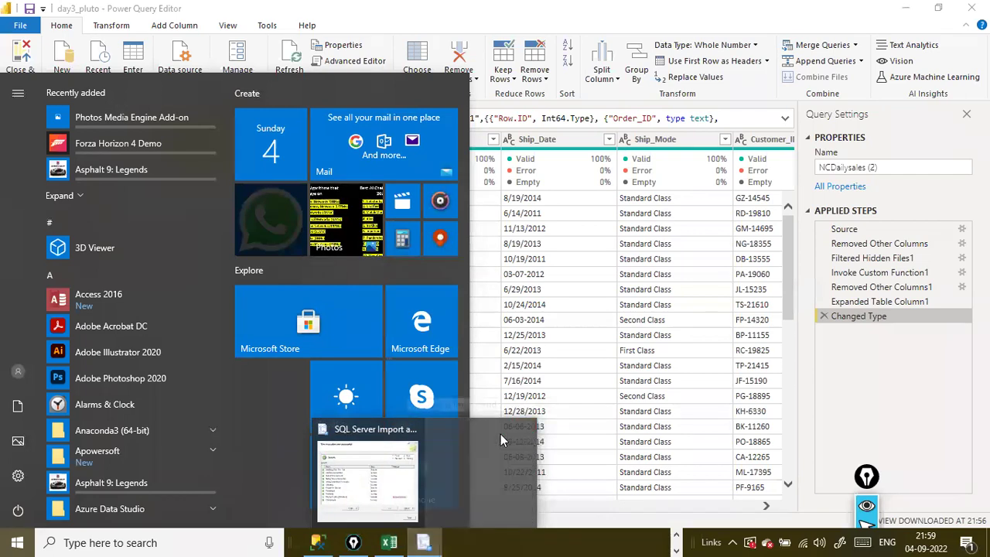
{"action": "left_click", "coordinate": [469, 427]}
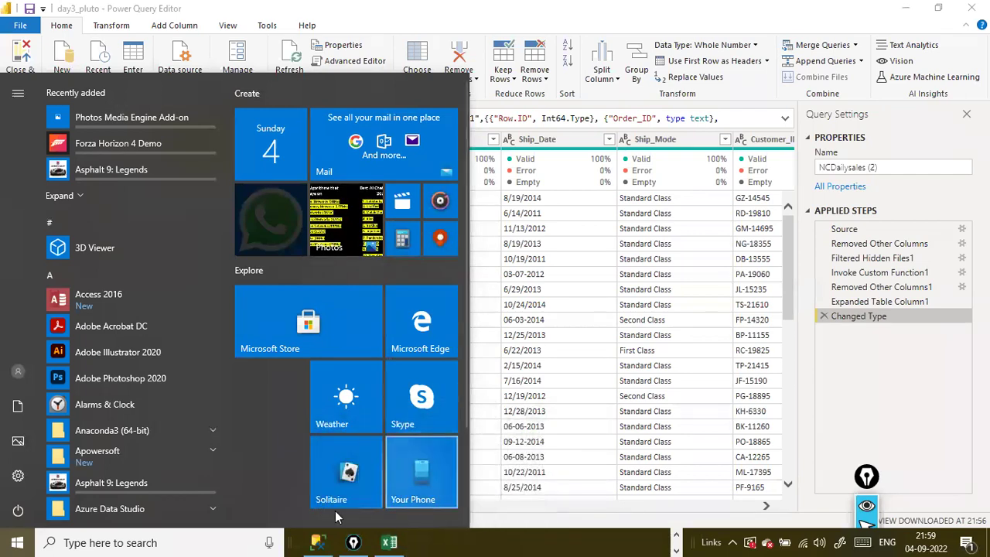
Step: Open the Calculator app and subtract 18 from 3343
{"action": "left_click", "coordinate": [178, 542]}
{"action": "type", "text": "calculator"}
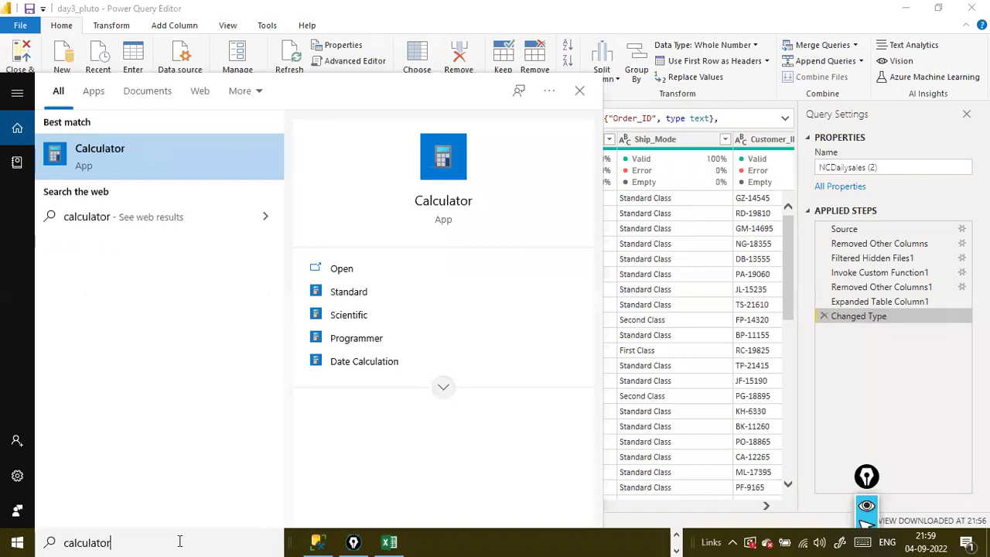
{"action": "key", "text": "Return"}
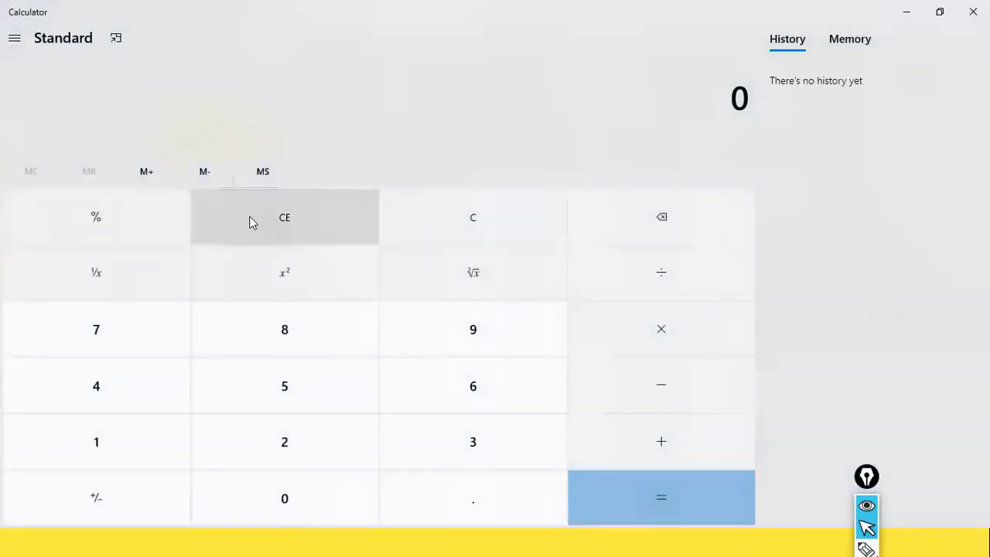
{"action": "type", "text": "3,343"}
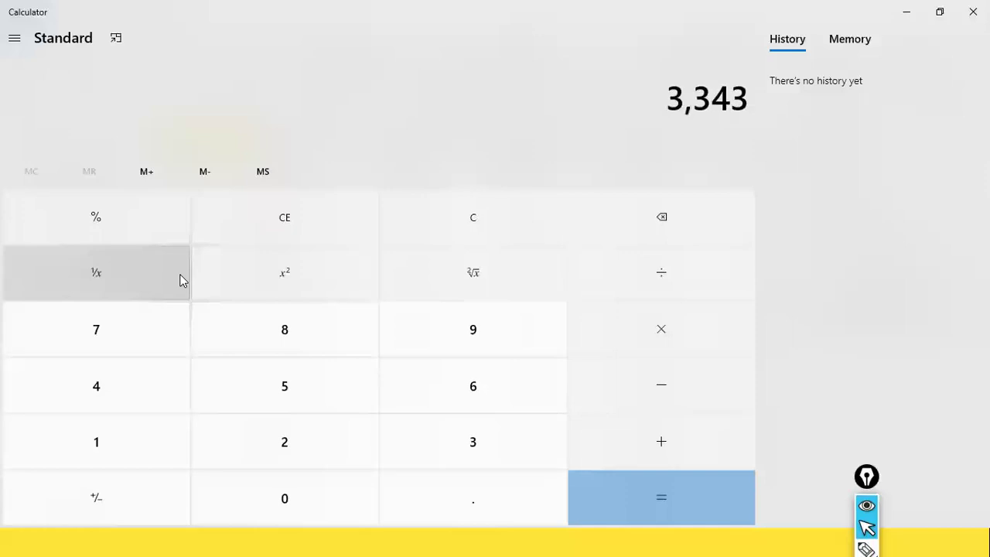
{"action": "key", "text": "minus"}
{"action": "type", "text": "18"}
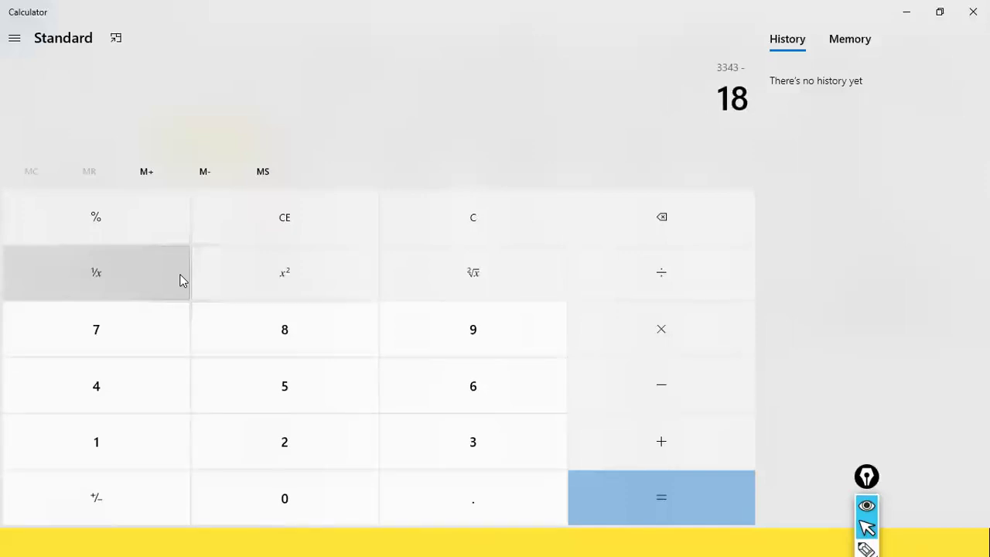
{"action": "key", "text": "Return"}
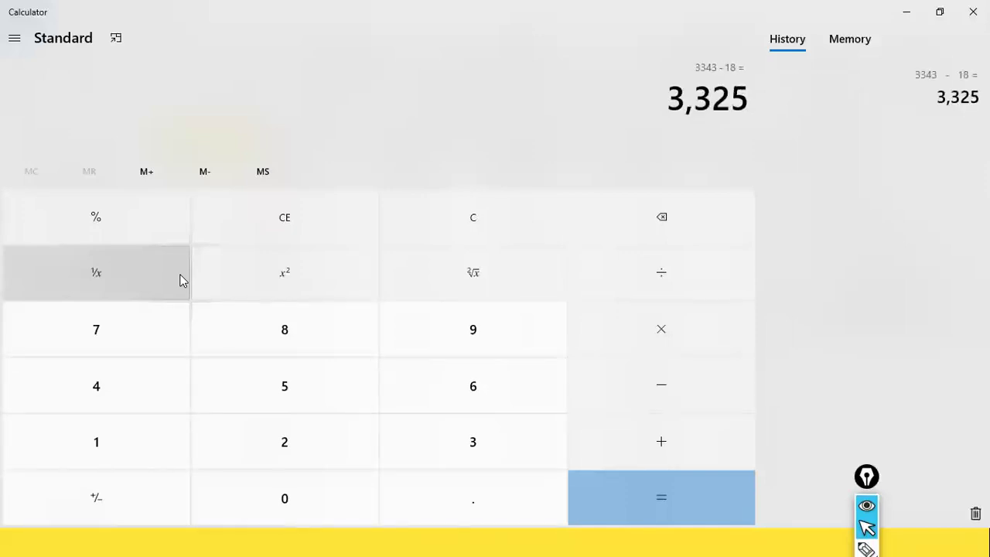
Step: Switch back to Power Query Editor and inspect the Name column in the Source step of NCDailysales (2)
{"action": "key", "text": "alt+Tab"}
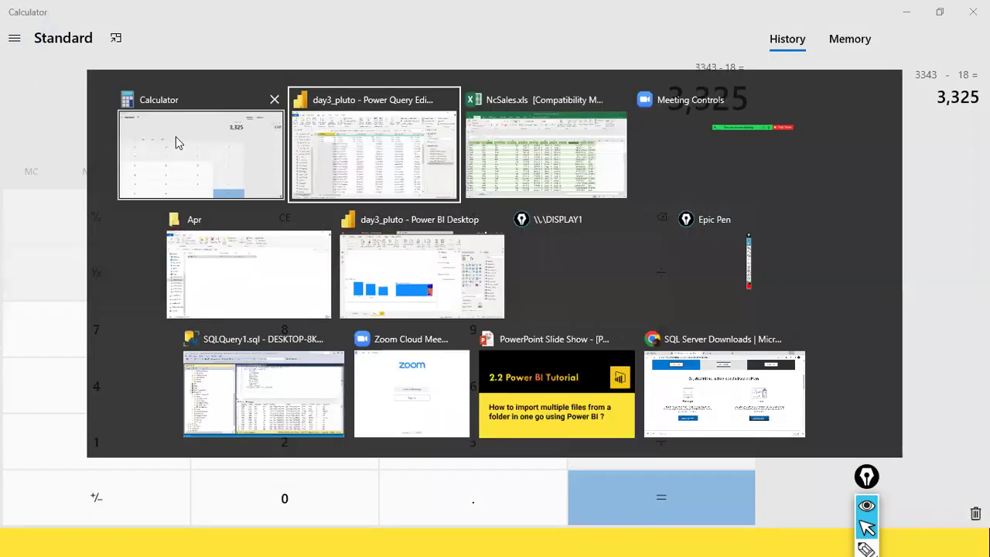
{"action": "key", "text": "alt+Tab"}
{"action": "key", "text": "alt+Tab"}
{"action": "key", "text": "alt+Tab"}
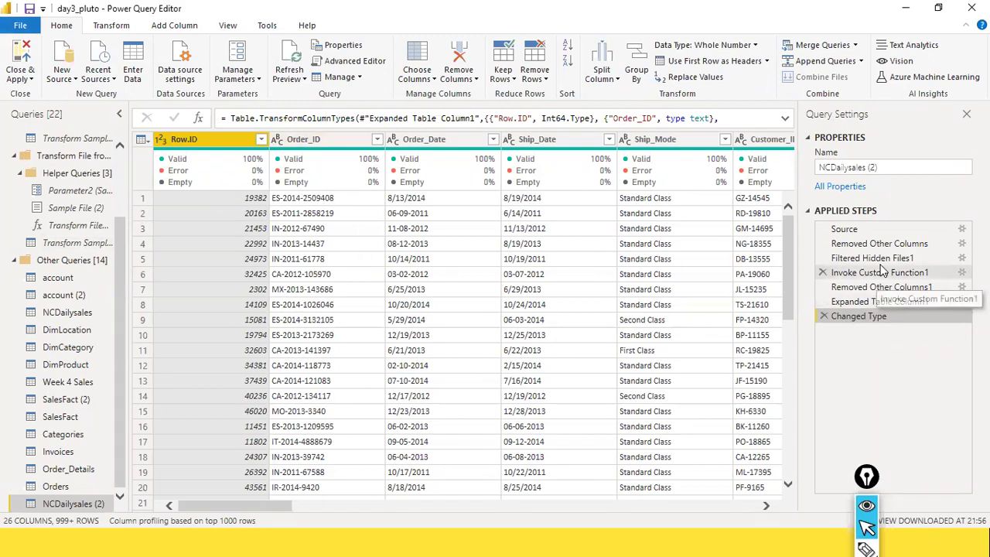
{"action": "left_click", "coordinate": [845, 231]}
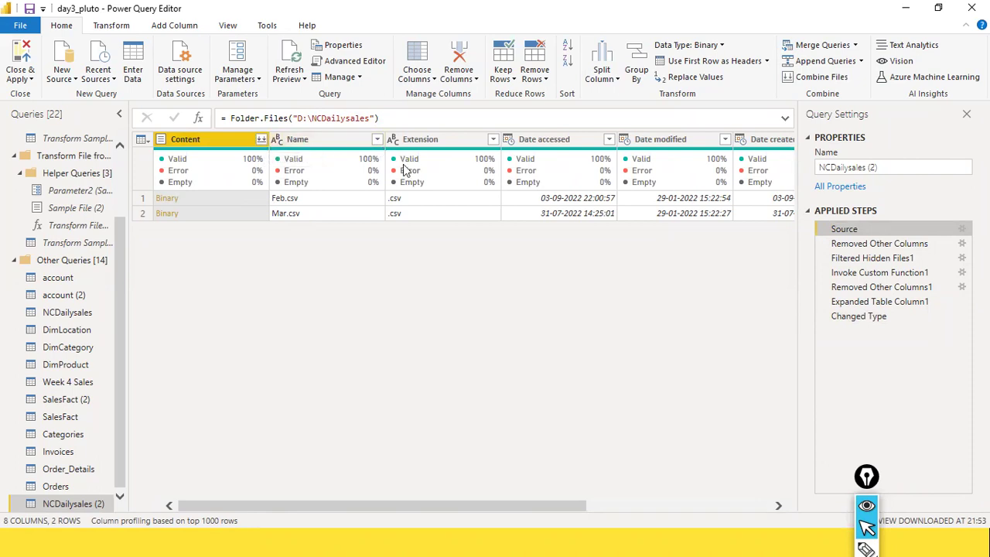
{"action": "left_click", "coordinate": [356, 141]}
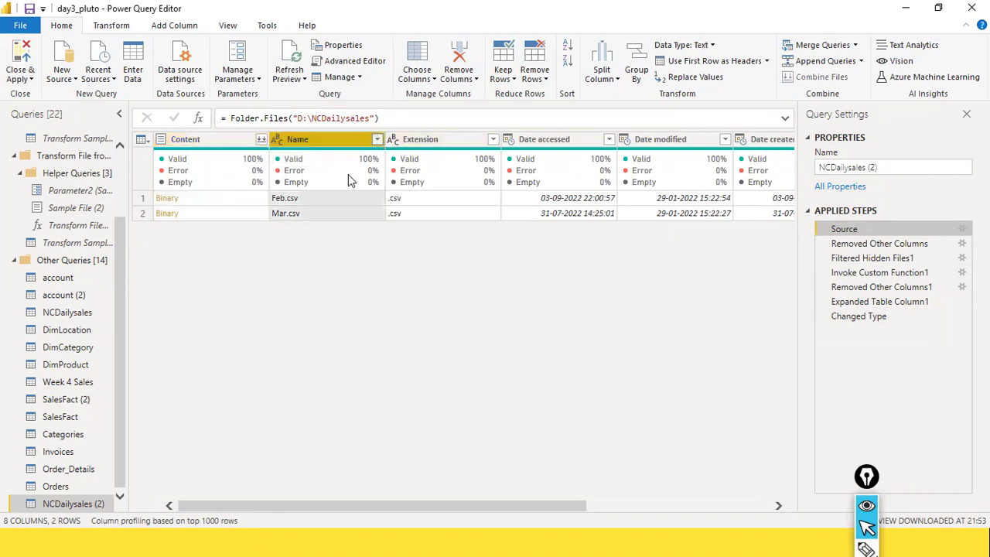
Step: Filter the Name column in the Source step to exclude Mar.csv and keep only Feb.csv
{"action": "left_click", "coordinate": [376, 139]}
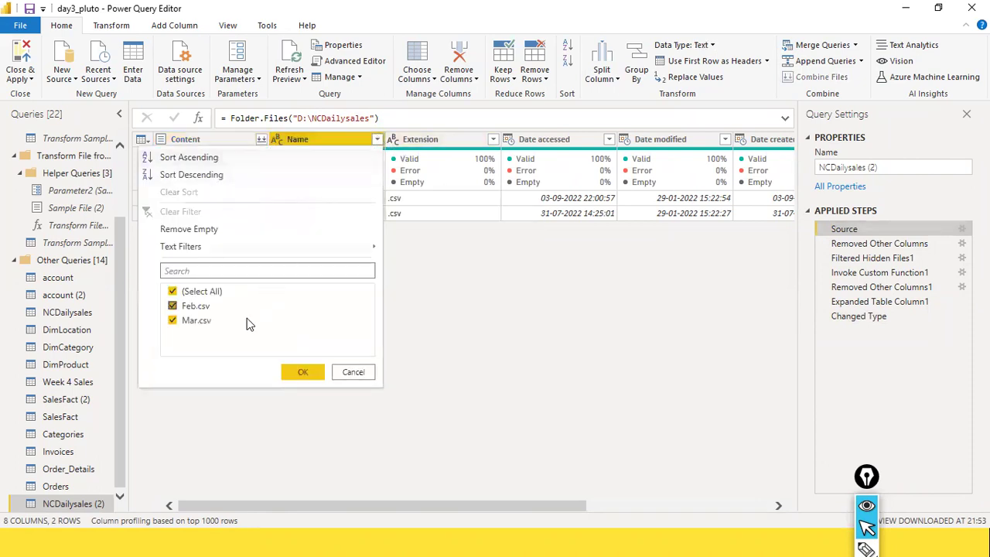
{"action": "left_click", "coordinate": [177, 320]}
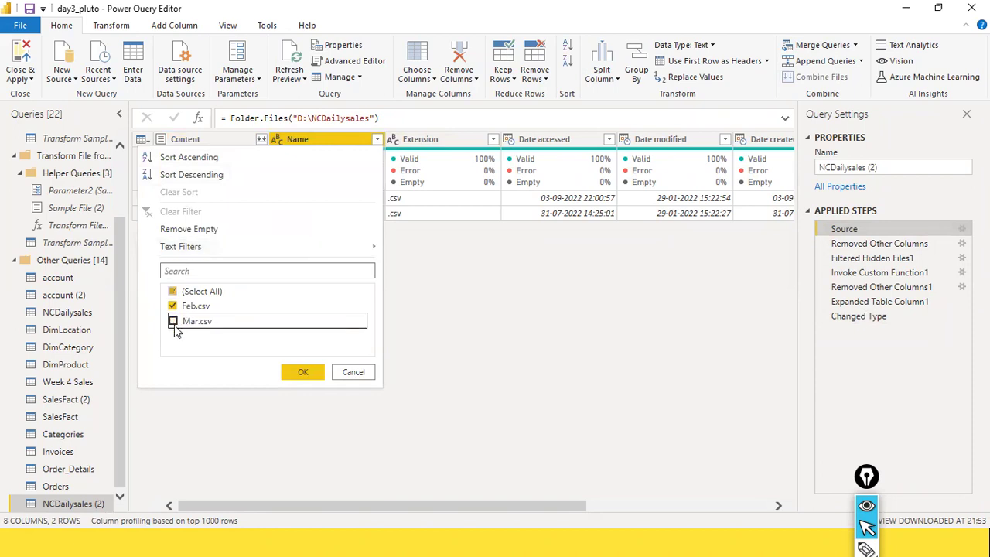
{"action": "left_click", "coordinate": [289, 371]}
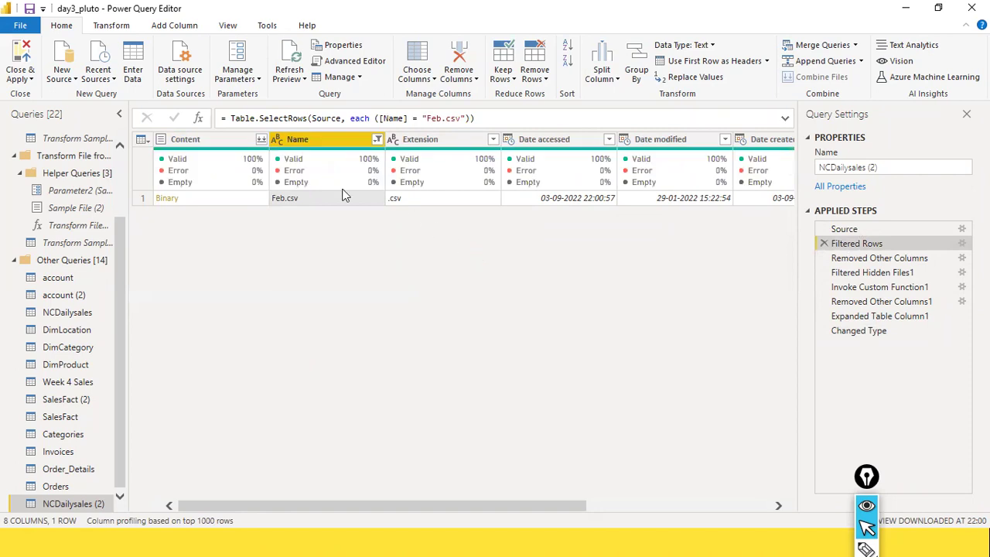
Step: Combine the files in the Content column, using the first file as sample and comma as delimiter
{"action": "left_click", "coordinate": [258, 144]}
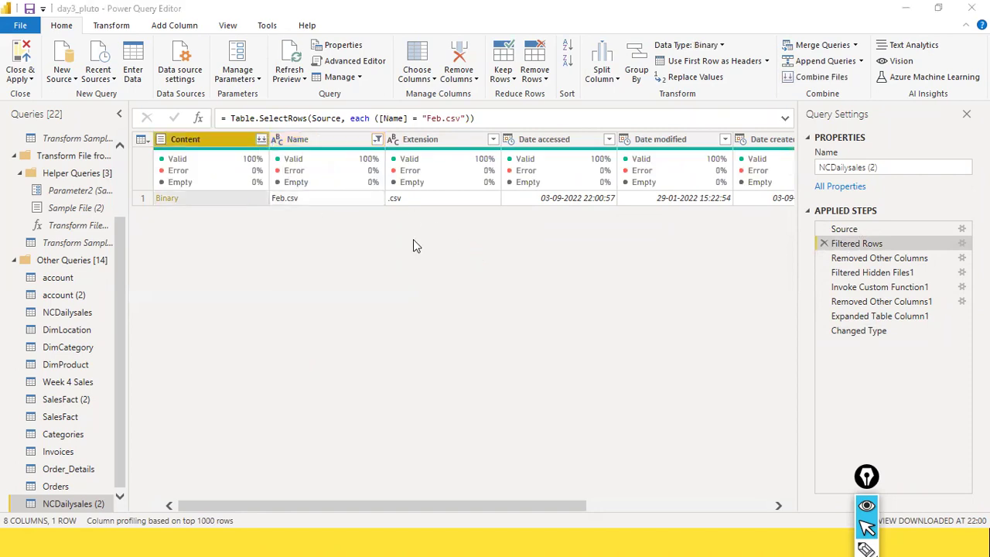
{"action": "left_click", "coordinate": [548, 304]}
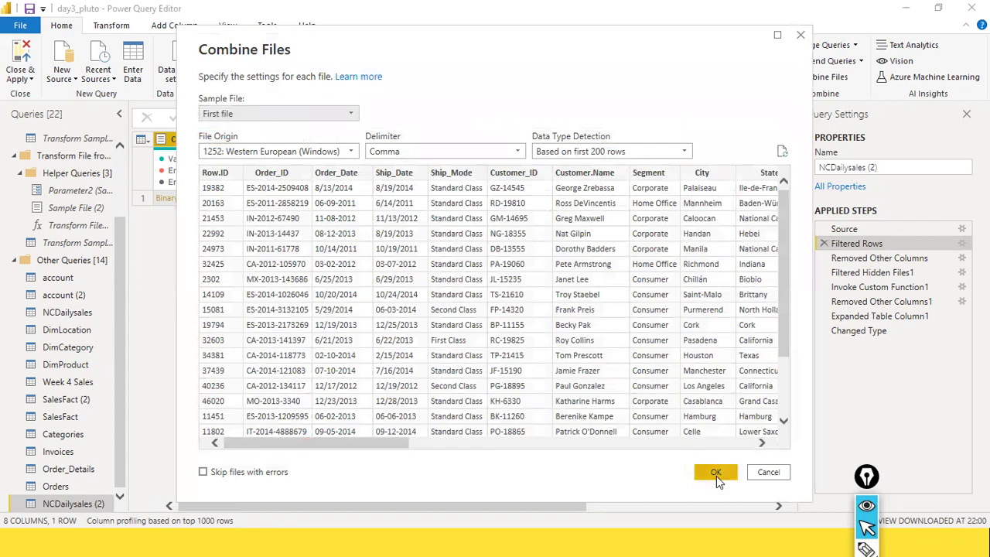
{"action": "left_click", "coordinate": [716, 476]}
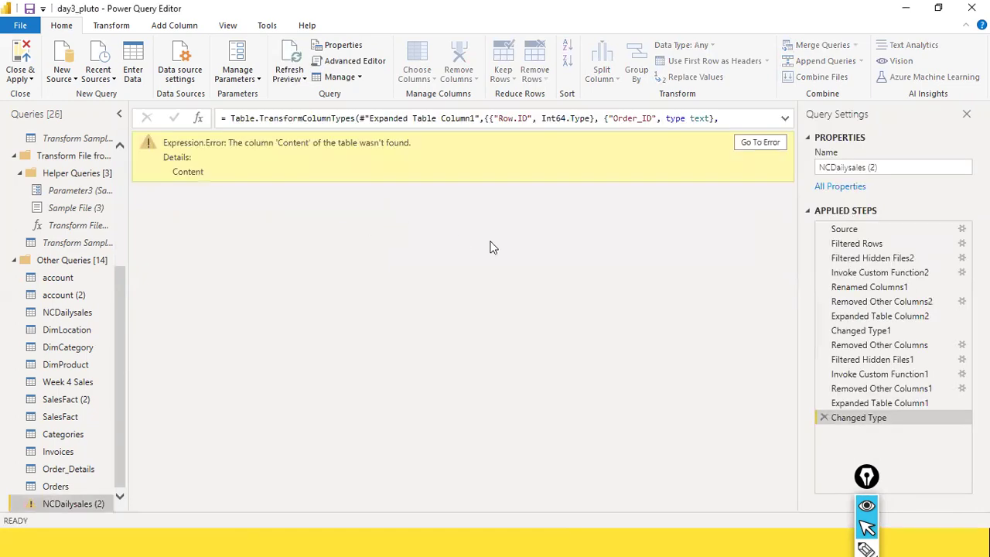
Step: Delete the old applied steps from Changed Type back through Removed Other Columns, keeping everything up to Changed Type1
{"action": "left_click", "coordinate": [824, 417]}
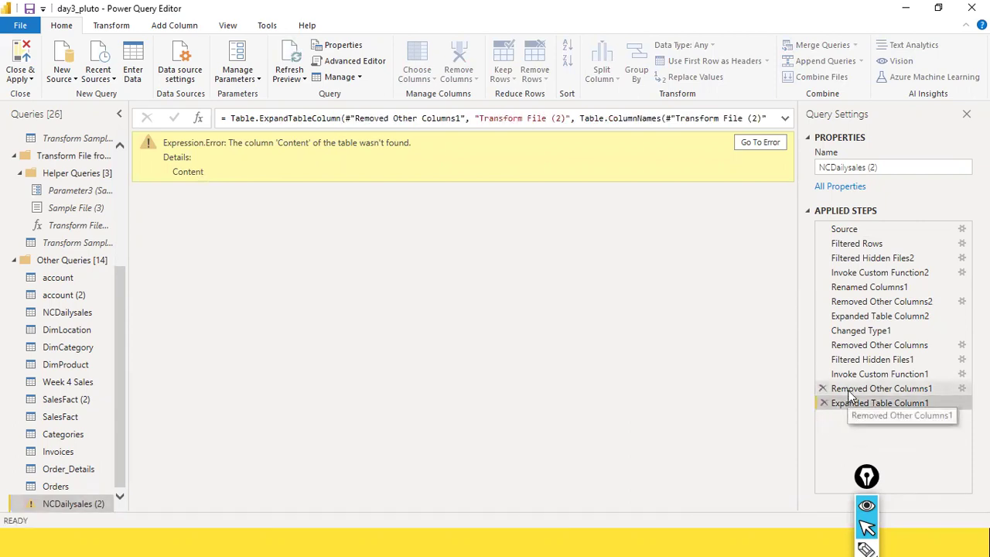
{"action": "left_click", "coordinate": [850, 391]}
{"action": "left_click", "coordinate": [849, 403]}
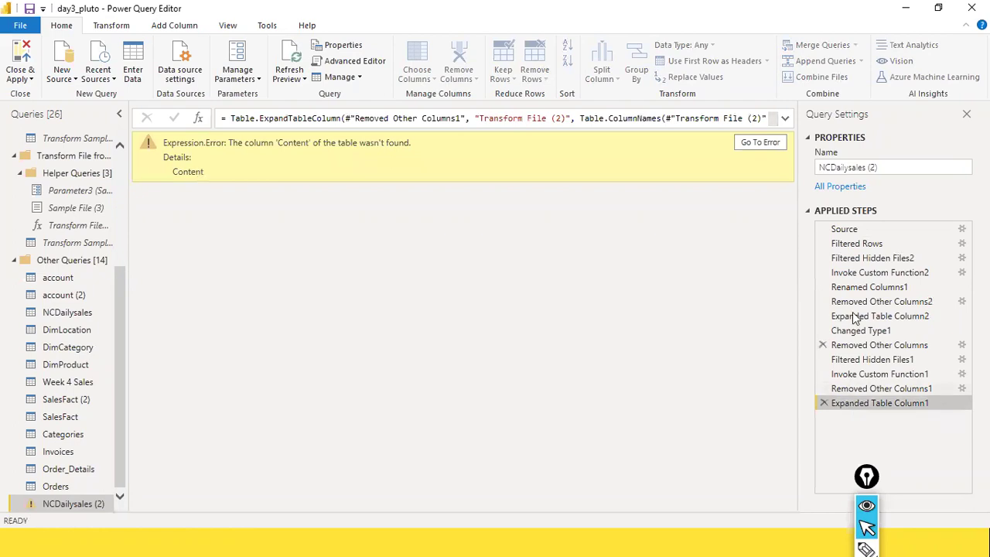
{"action": "left_click", "coordinate": [824, 403]}
{"action": "left_click", "coordinate": [823, 389]}
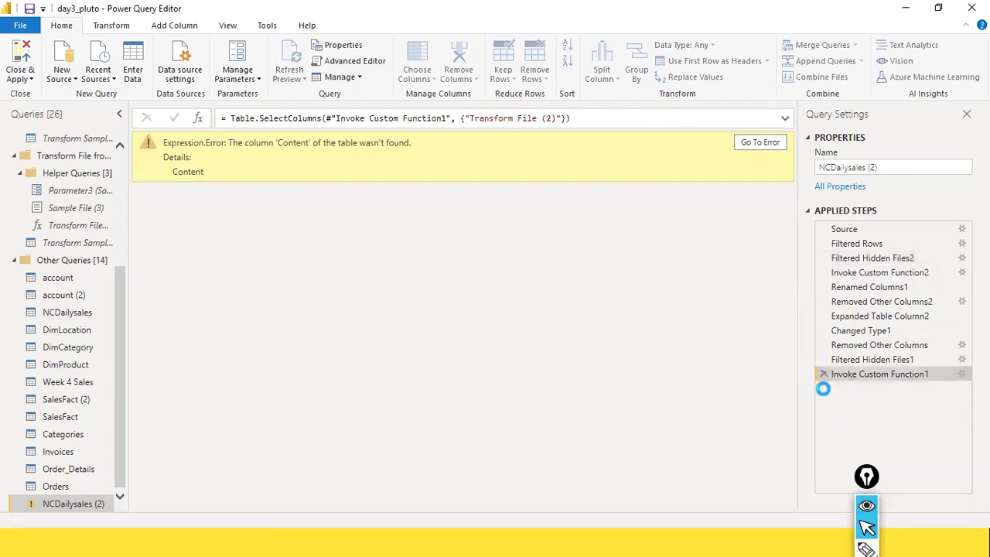
{"action": "left_click", "coordinate": [824, 374]}
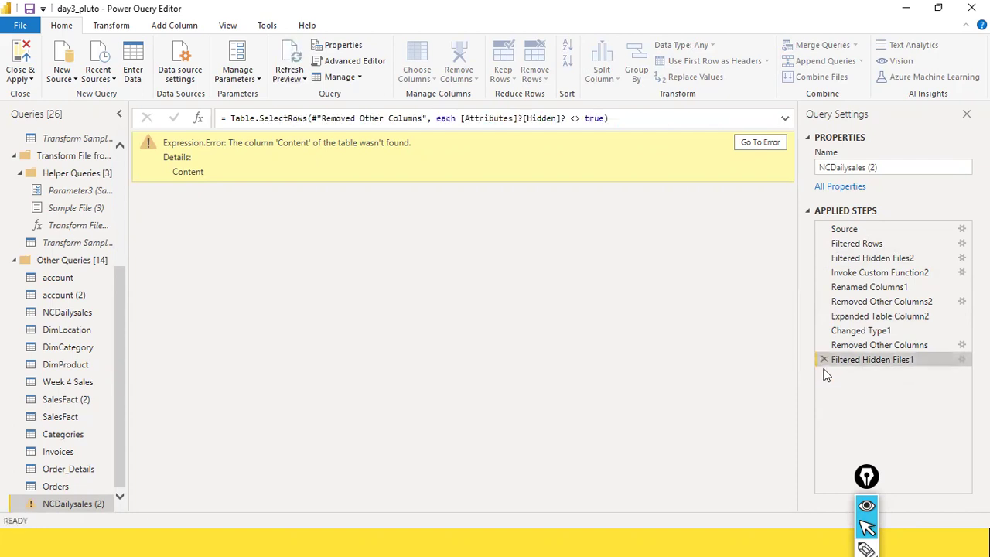
{"action": "left_click", "coordinate": [824, 359]}
{"action": "left_click", "coordinate": [824, 345]}
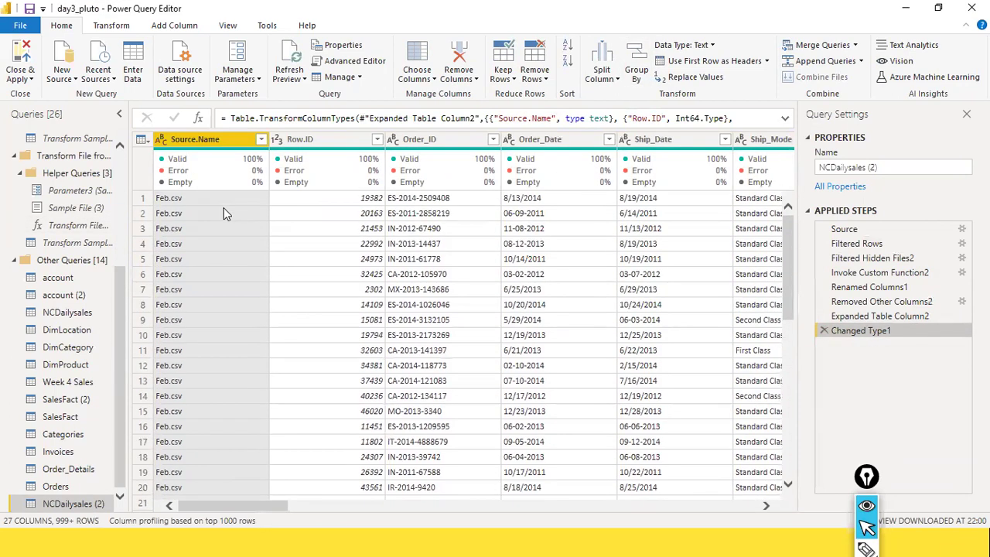
Step: Check the Source.Name column's rows and filter values to see which files are included
{"action": "scroll", "coordinate": [232, 211], "scroll_direction": "down", "scroll_amount": 10}
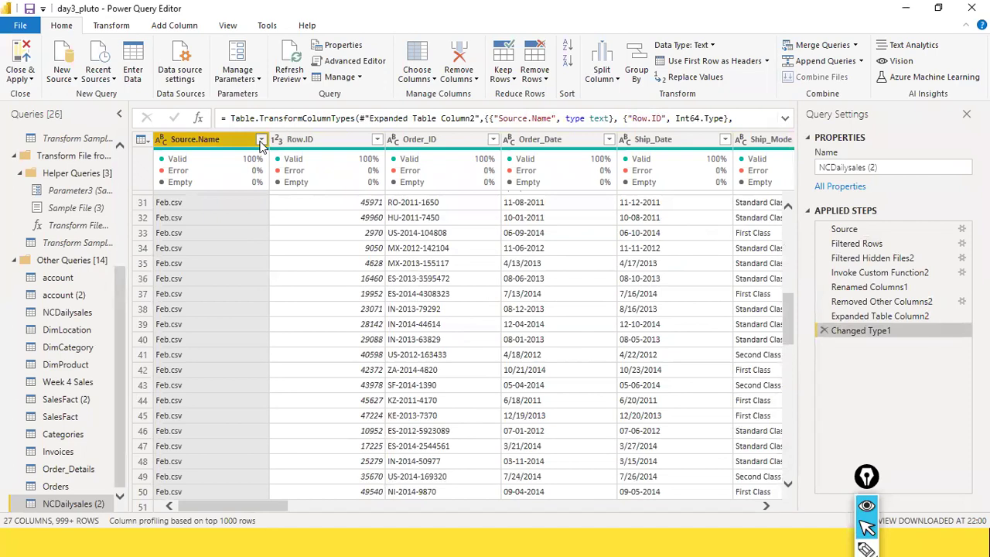
{"action": "left_click", "coordinate": [261, 140]}
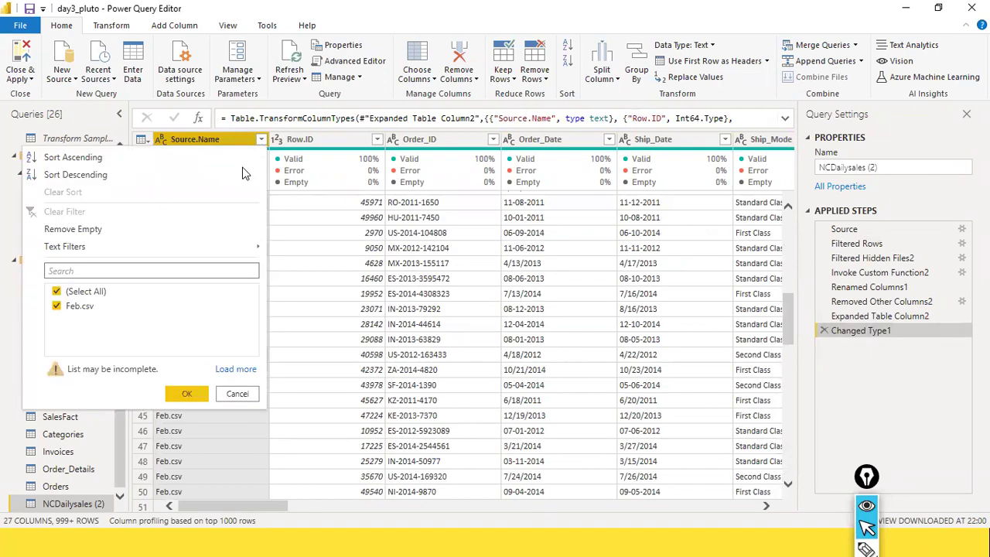
{"action": "left_click", "coordinate": [237, 393]}
{"action": "scroll", "coordinate": [252, 302], "scroll_direction": "down", "scroll_amount": 8}
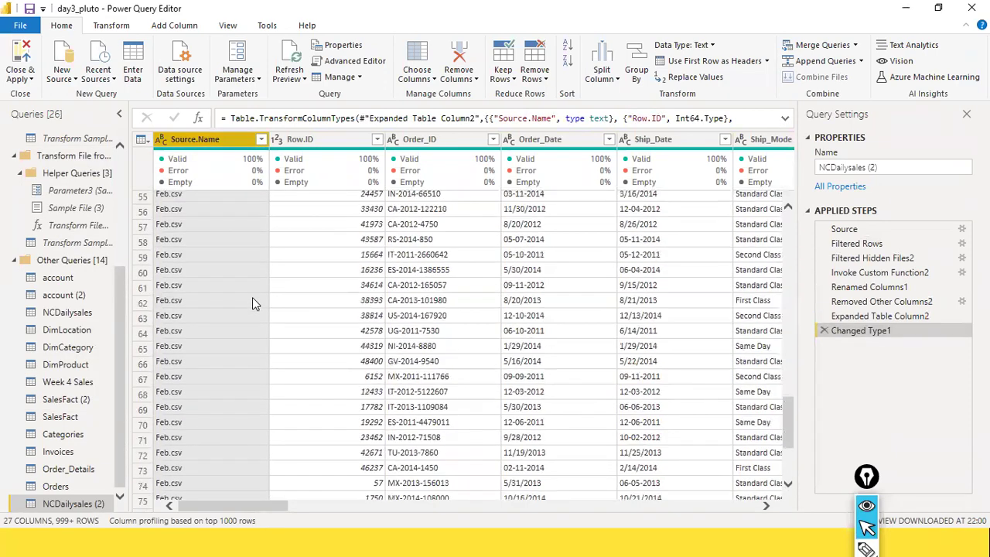
{"action": "scroll", "coordinate": [252, 302], "scroll_direction": "down", "scroll_amount": 9}
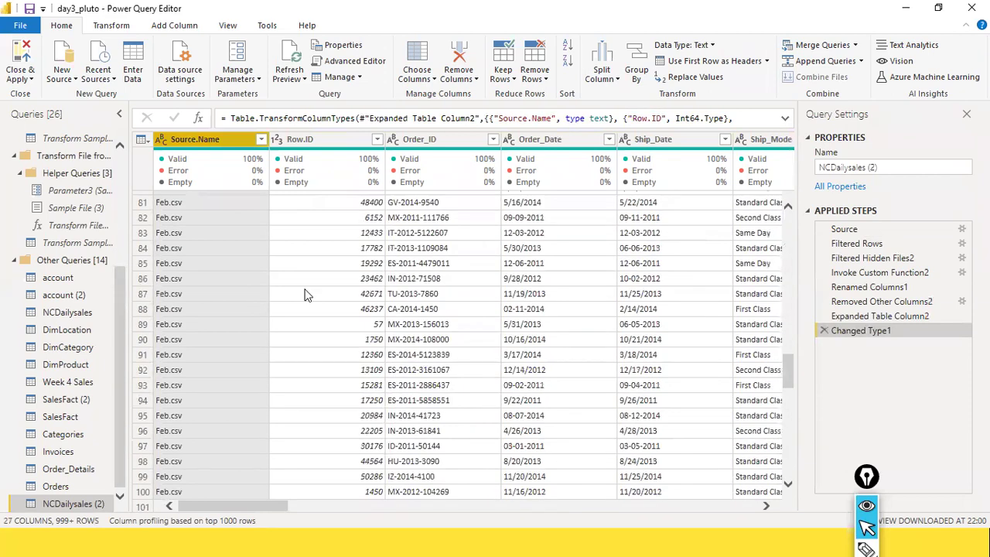
Step: Count the rows of NCDailysales (2) and compare the result with the subtraction in the Calculator app
{"action": "left_click", "coordinate": [126, 27]}
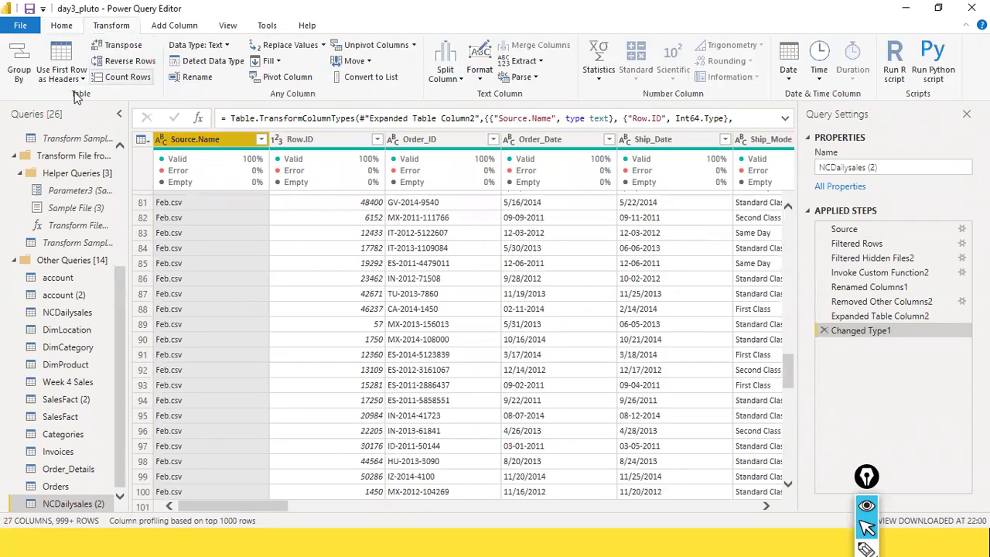
{"action": "left_click", "coordinate": [120, 77]}
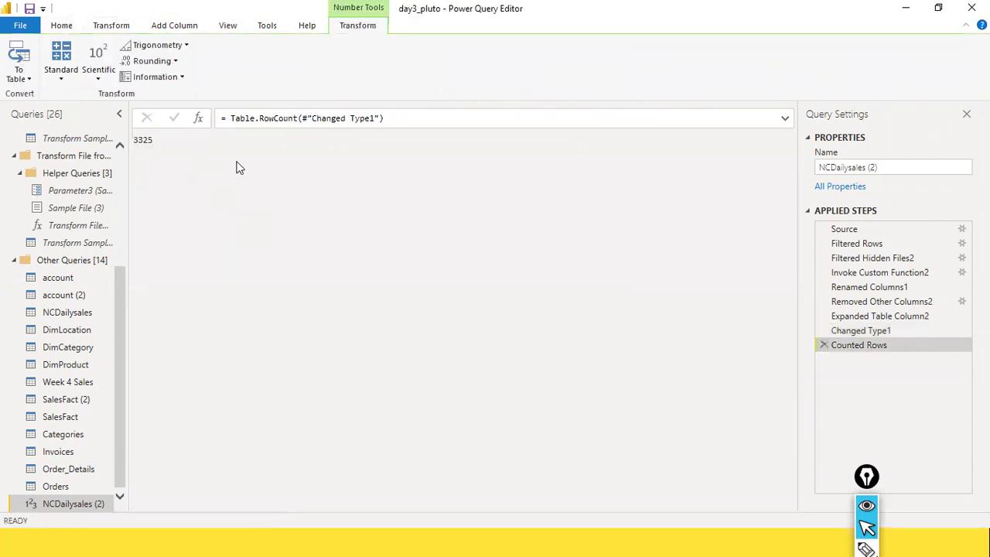
{"action": "key", "text": "alt+Tab"}
{"action": "key", "text": "alt+Tab"}
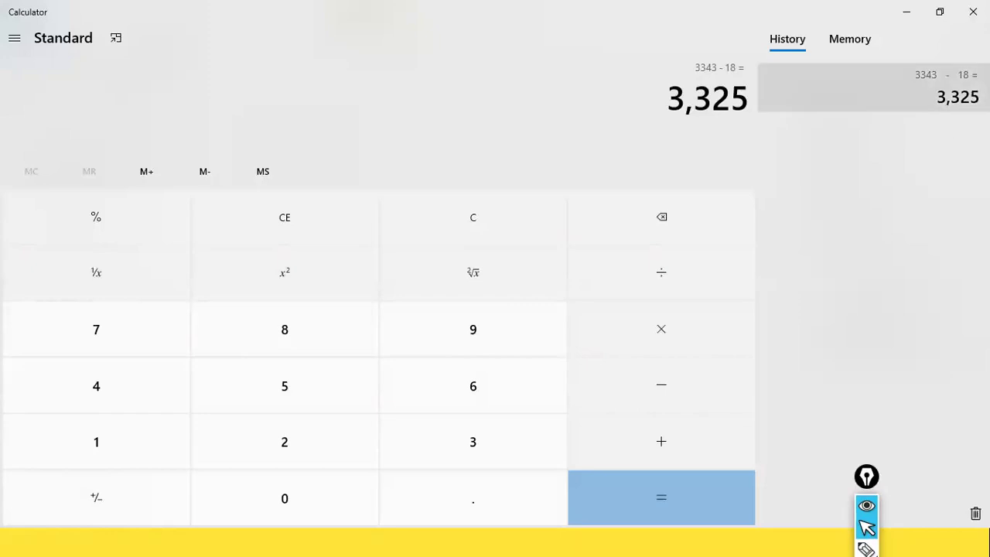
{"action": "key", "text": "alt+Tab"}
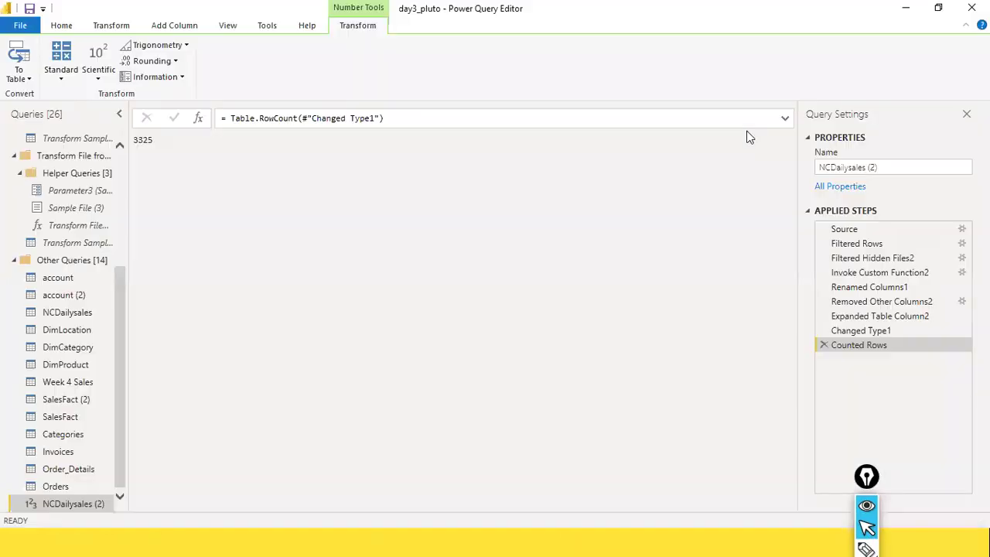
{"action": "key", "text": "alt+Tab"}
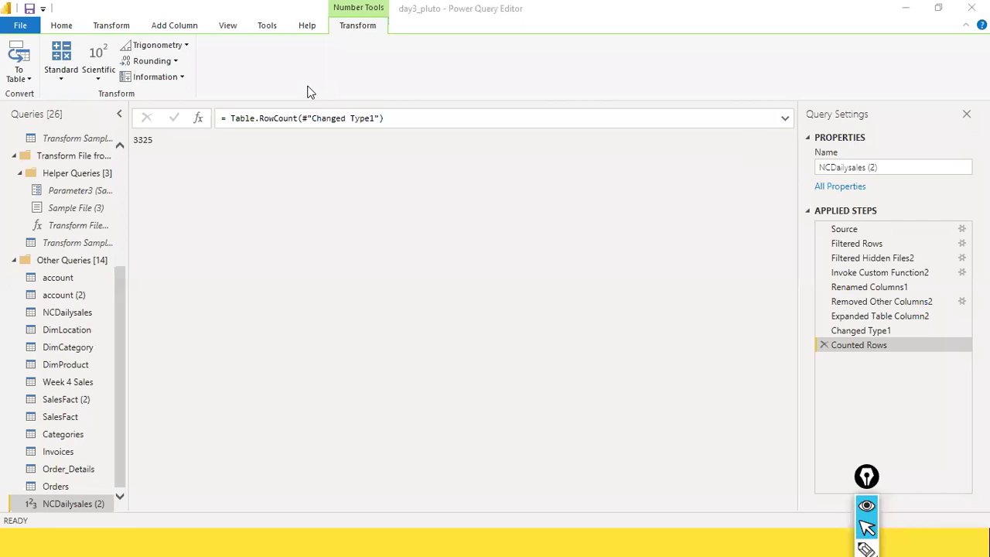
{"action": "key", "text": "alt+Tab"}
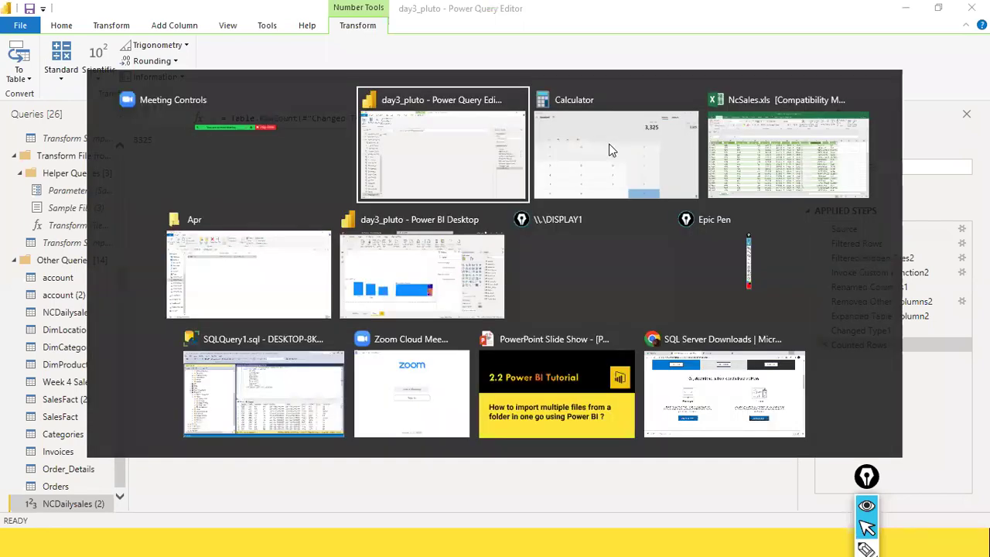
{"action": "key", "text": "alt+Tab"}
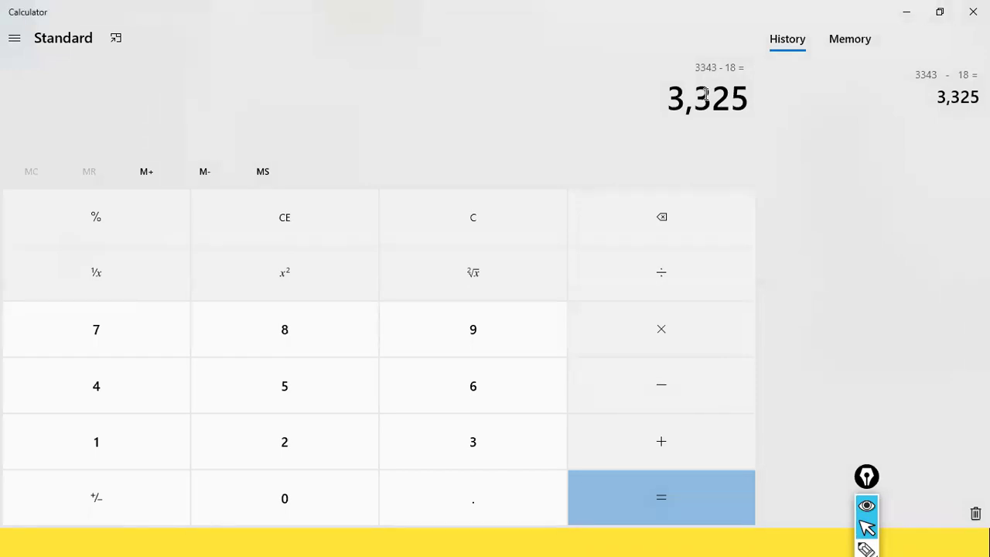
{"action": "left_click", "coordinate": [906, 12]}
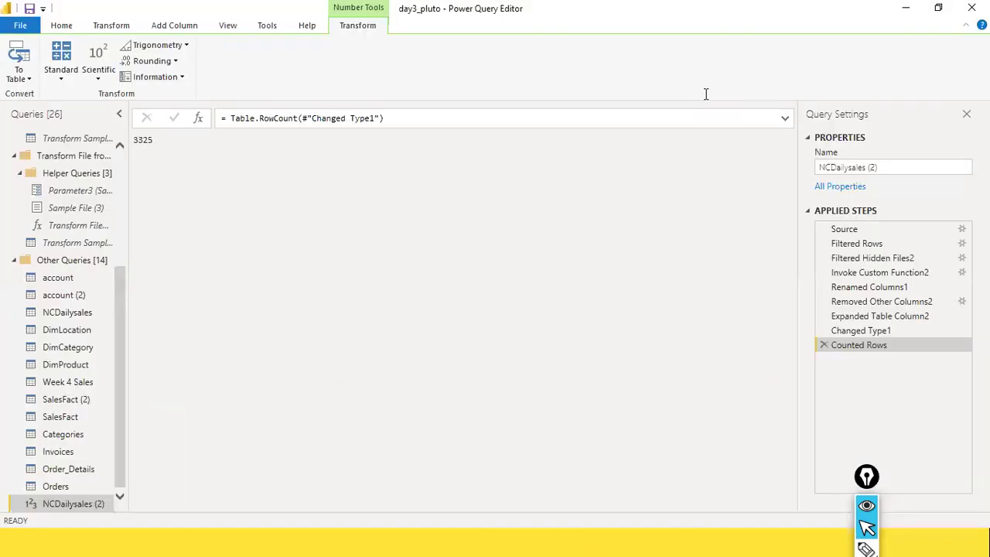
Step: Remove the Counted Rows step, close and apply the query changes, and switch to the Power BI Desktop report
{"action": "left_click", "coordinate": [824, 345]}
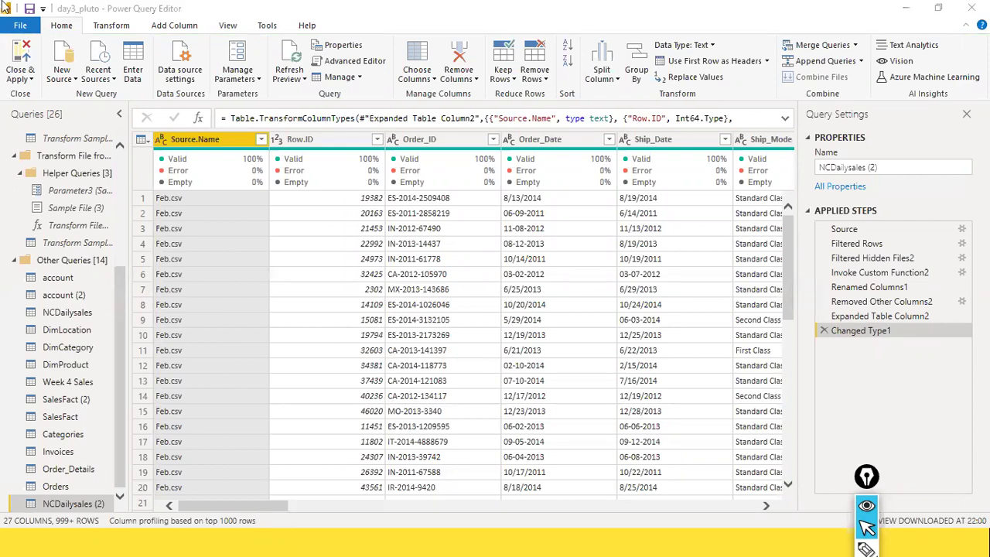
{"action": "left_click", "coordinate": [20, 30]}
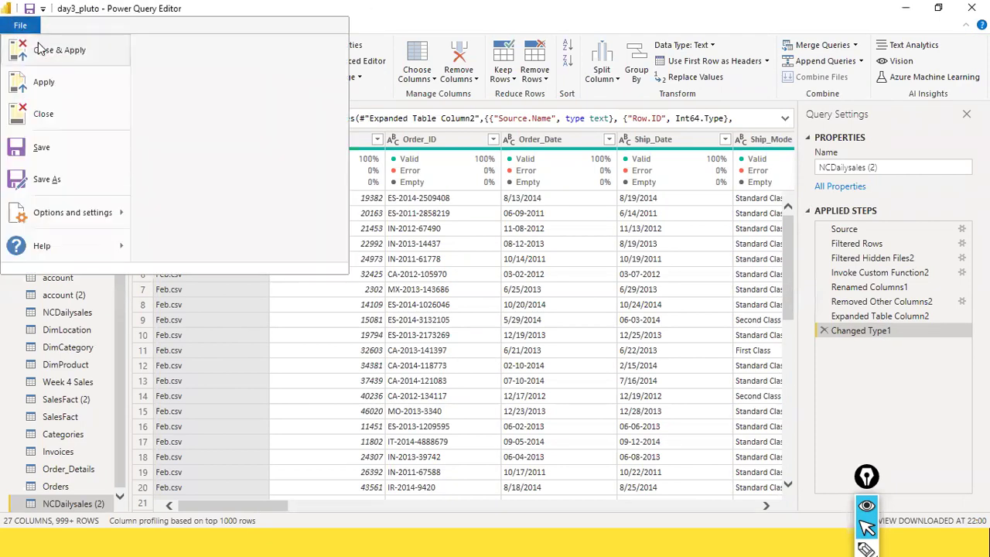
{"action": "left_click", "coordinate": [40, 49]}
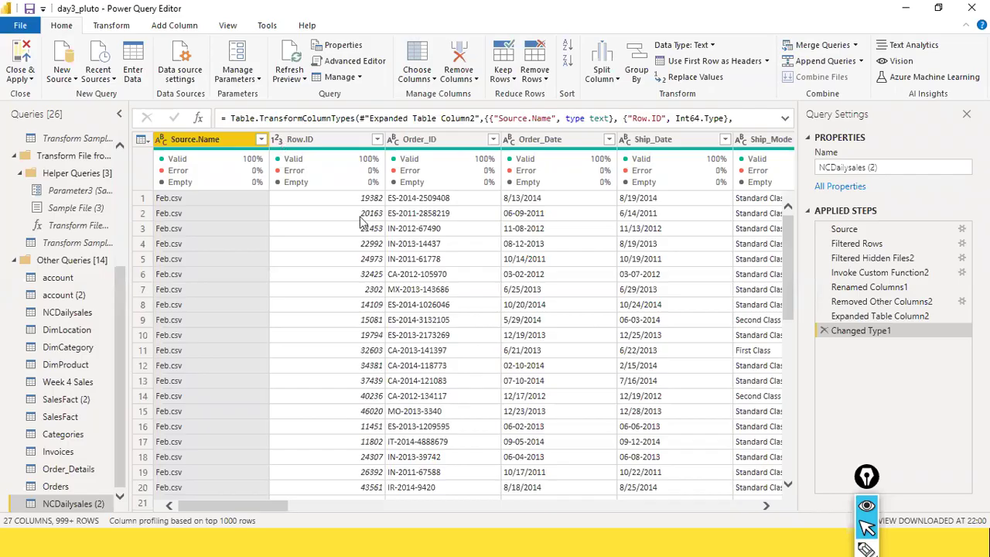
{"action": "key", "text": "alt+Tab"}
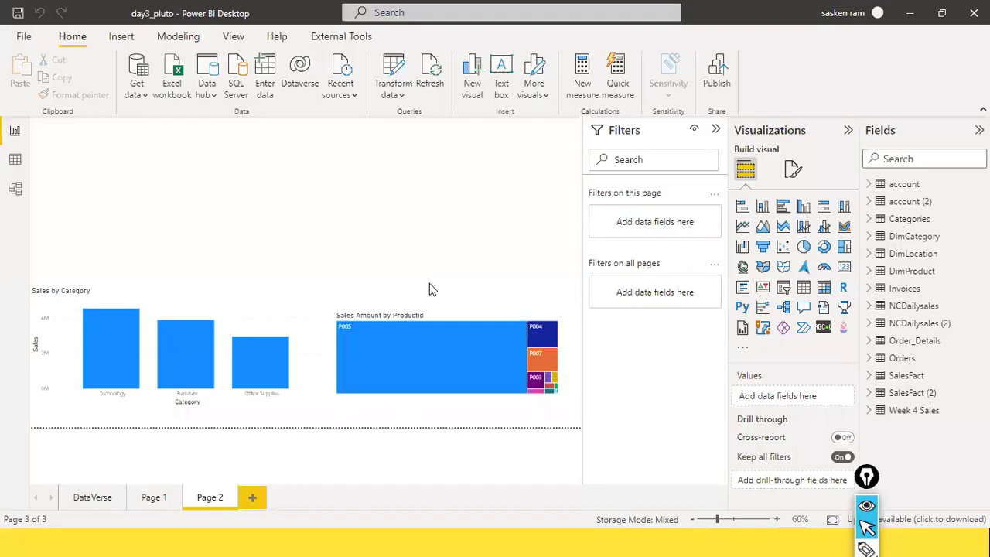